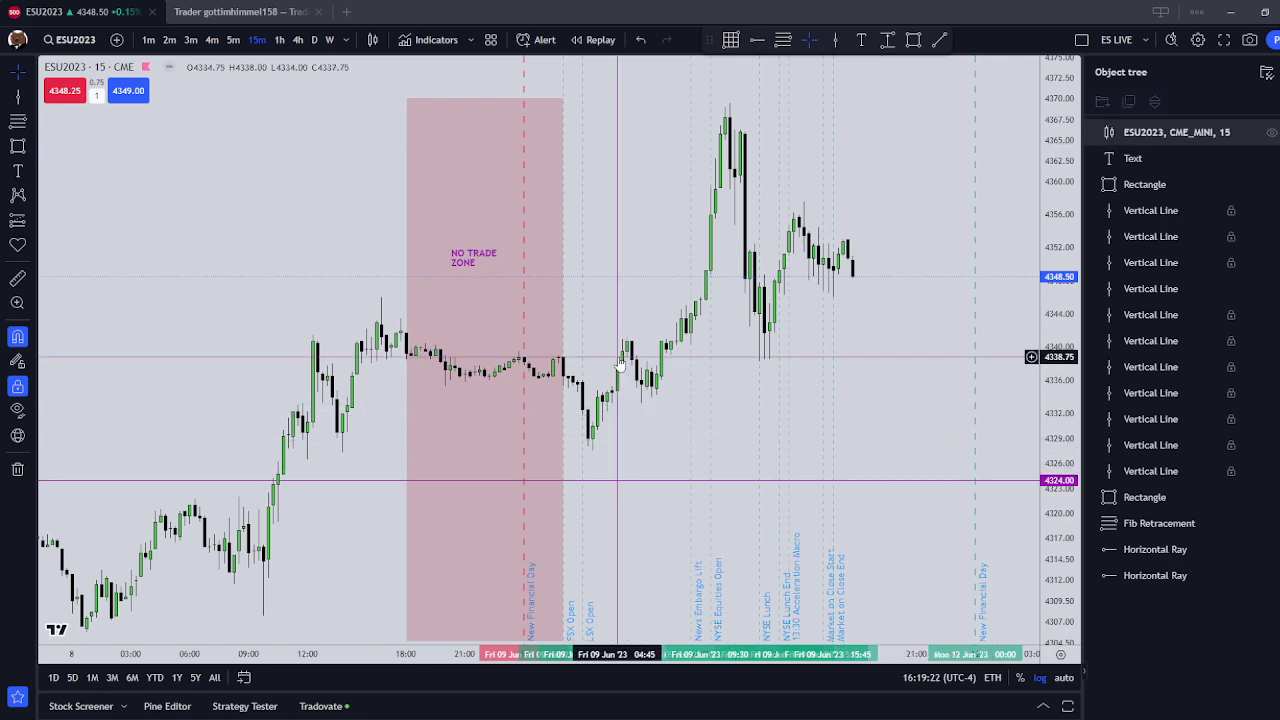
Change the colour of the 12 June New Financial Day vertical line to red.
{"action": "scroll", "coordinate": [697, 349], "scroll_direction": "up", "scroll_amount": 1}
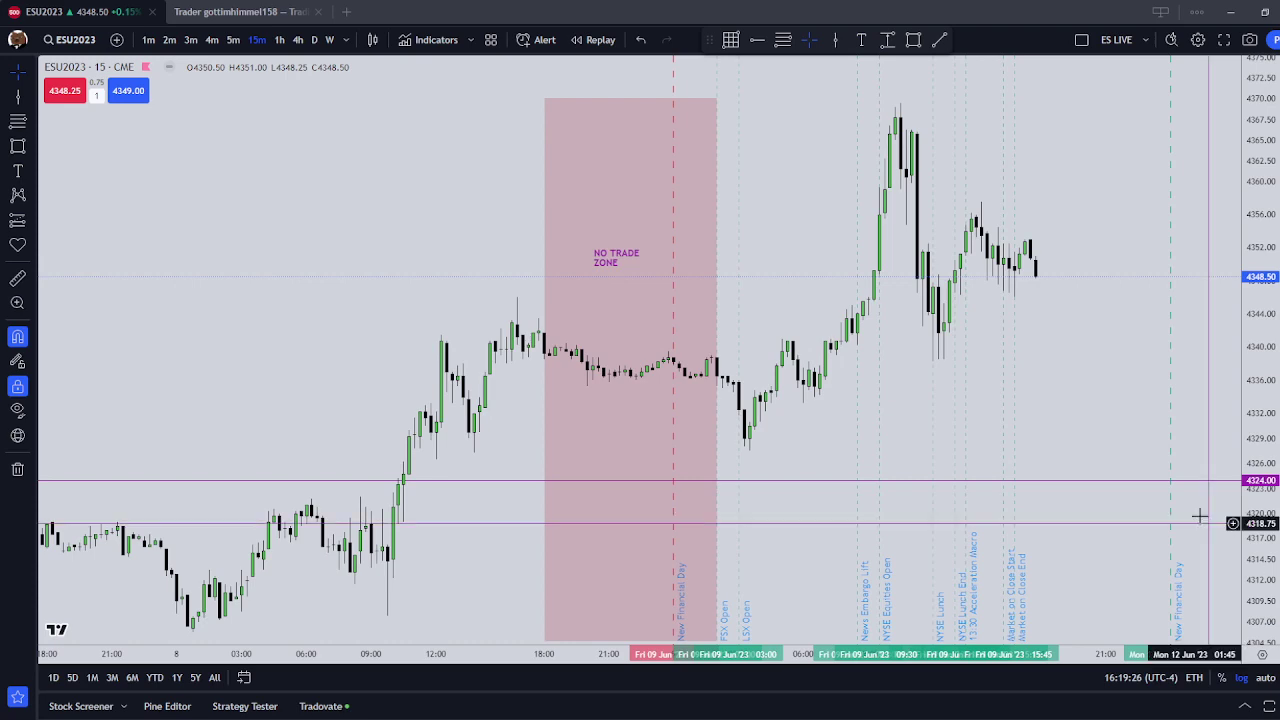
{"action": "left_click_drag", "start_coordinate": [1088, 410], "coordinate": [901, 422]}
{"action": "scroll", "coordinate": [903, 410], "scroll_direction": "down", "scroll_amount": 1}
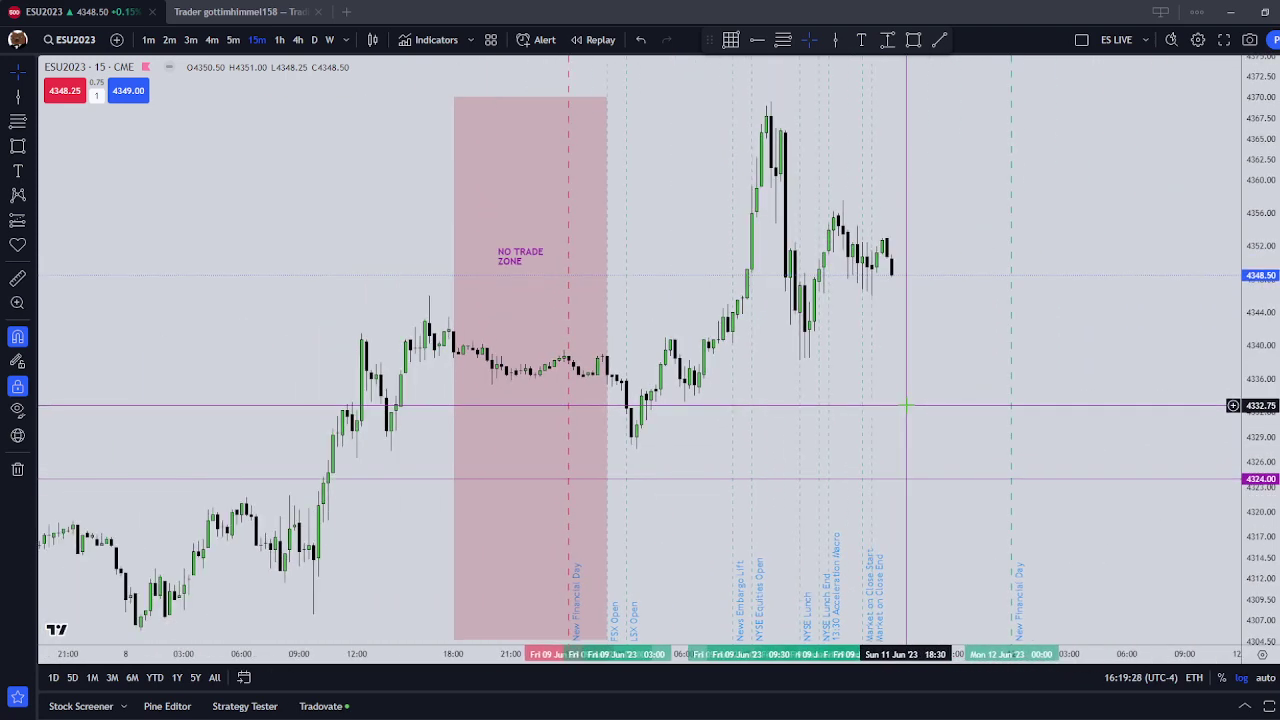
{"action": "left_click", "coordinate": [1012, 424]}
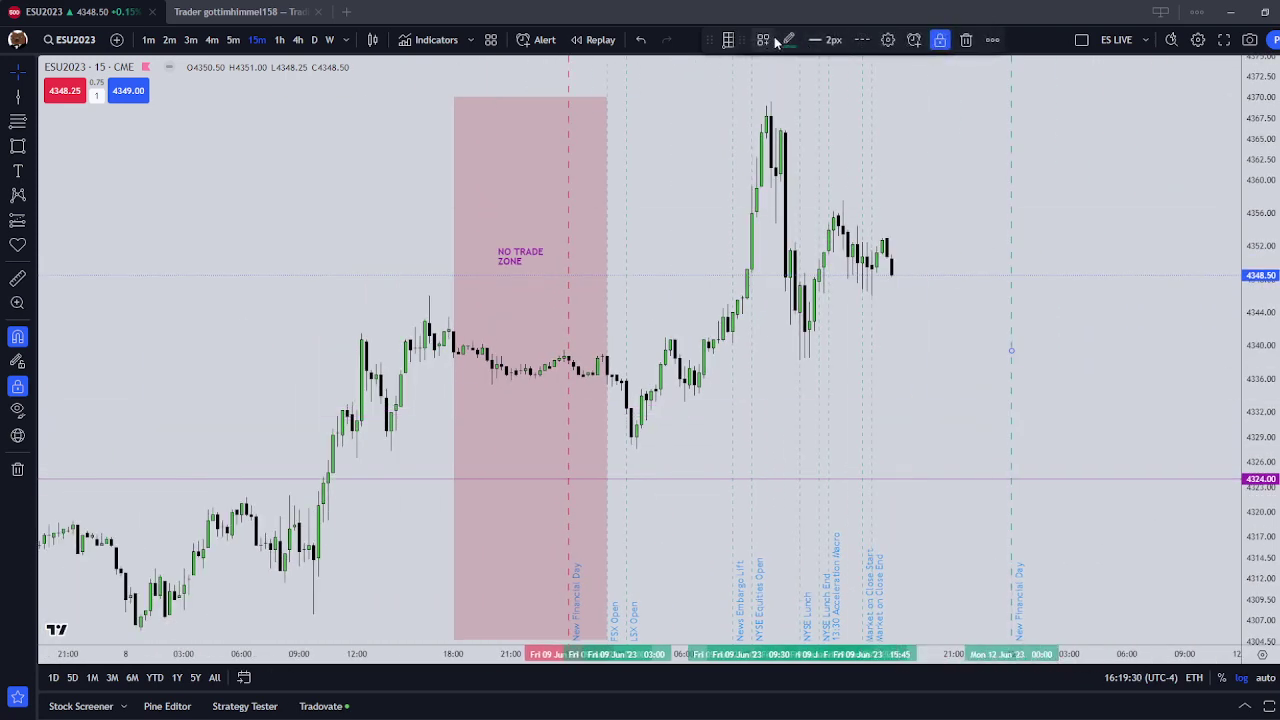
{"action": "left_click", "coordinate": [788, 40]}
{"action": "left_click", "coordinate": [790, 88]}
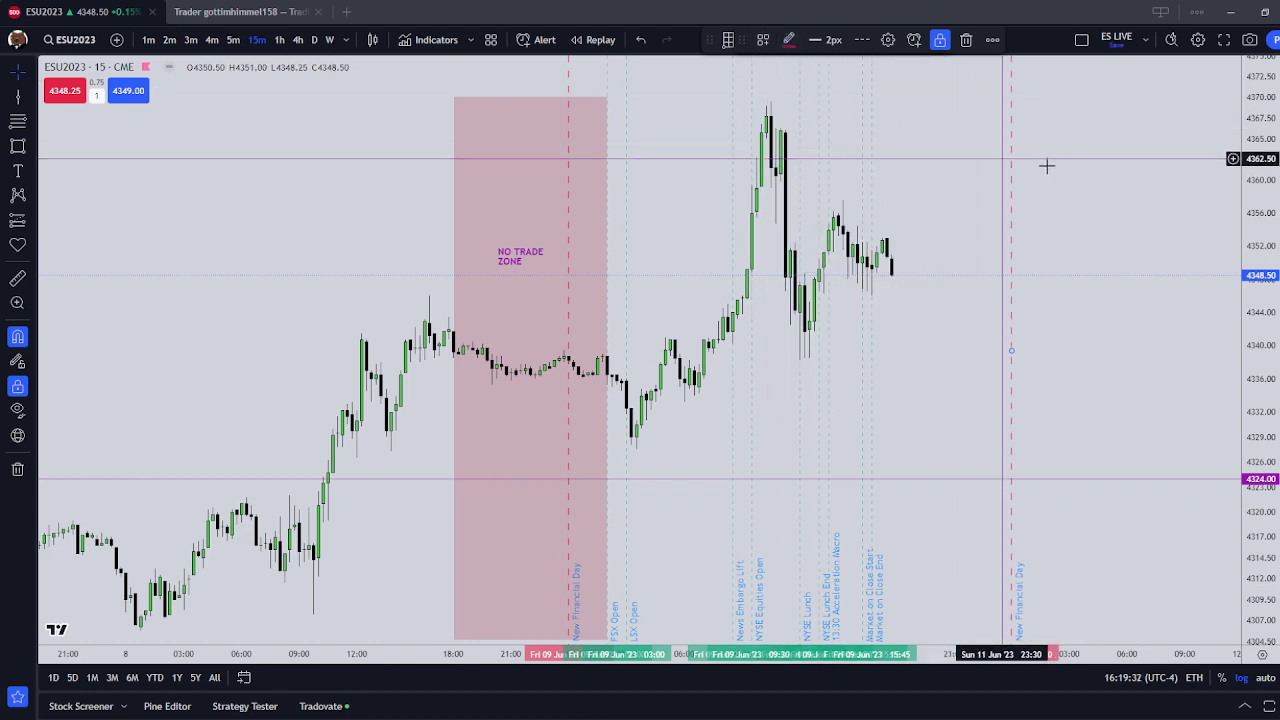
{"action": "left_click", "coordinate": [1098, 137]}
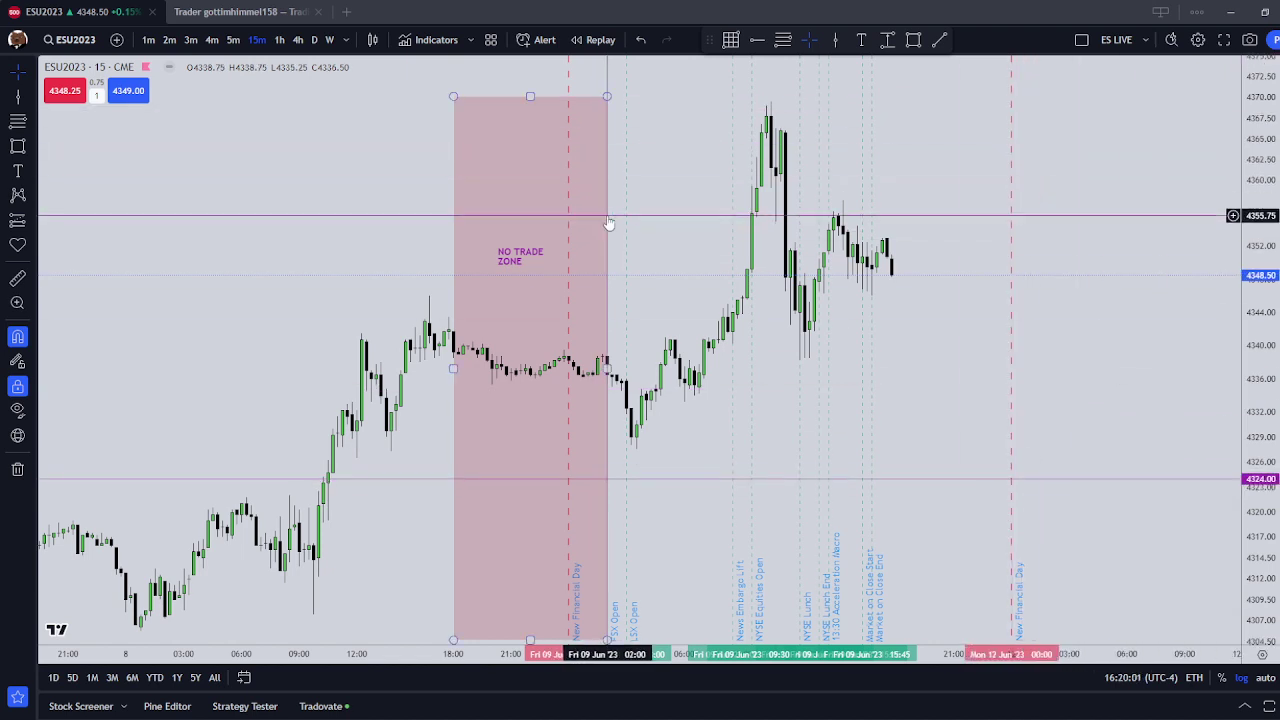
{"action": "scroll", "coordinate": [1014, 322], "scroll_direction": "right", "scroll_amount": 3}
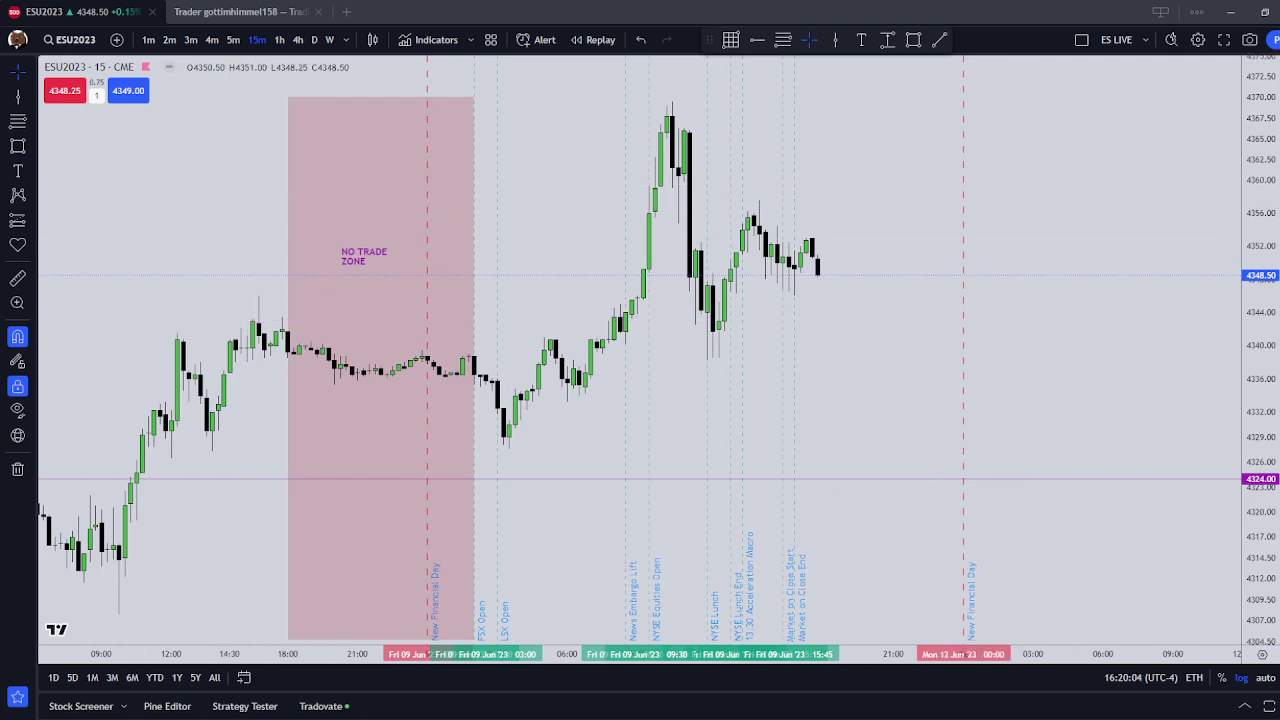
{"action": "left_click", "coordinate": [1275, 72]}
{"action": "scroll", "coordinate": [540, 175], "scroll_direction": "down", "scroll_amount": 1}
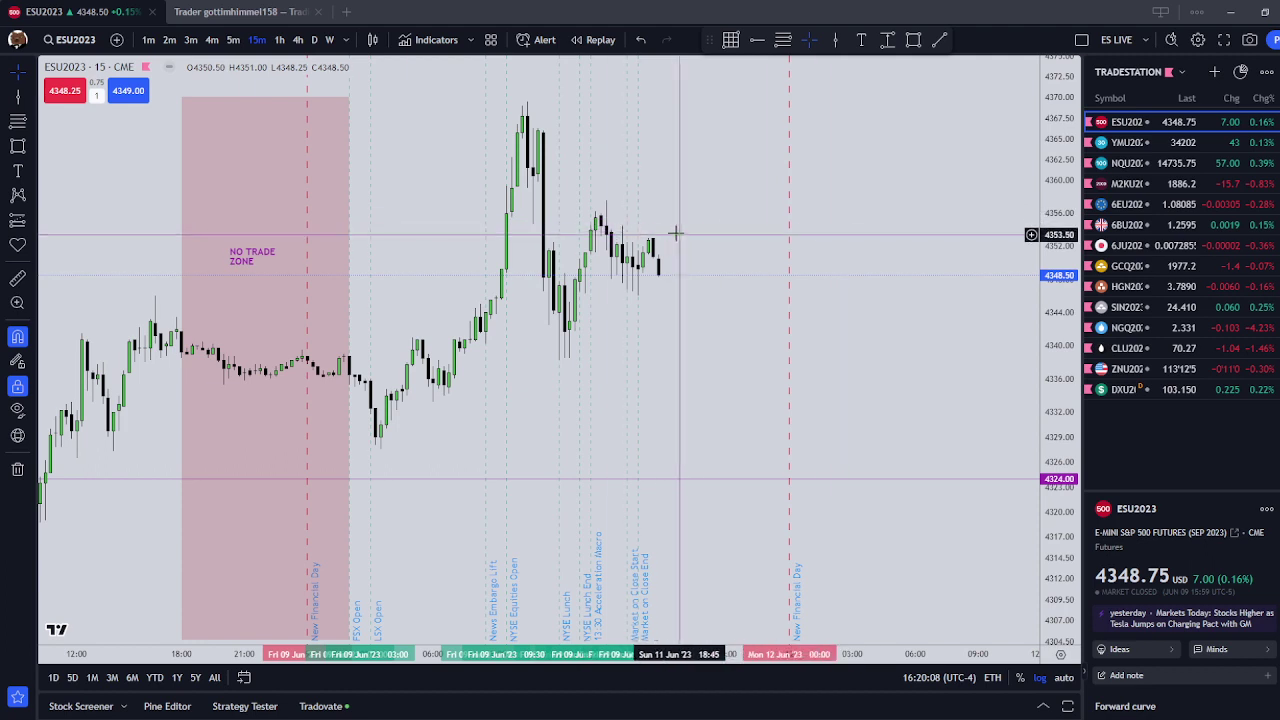
{"action": "left_click", "coordinate": [1275, 72]}
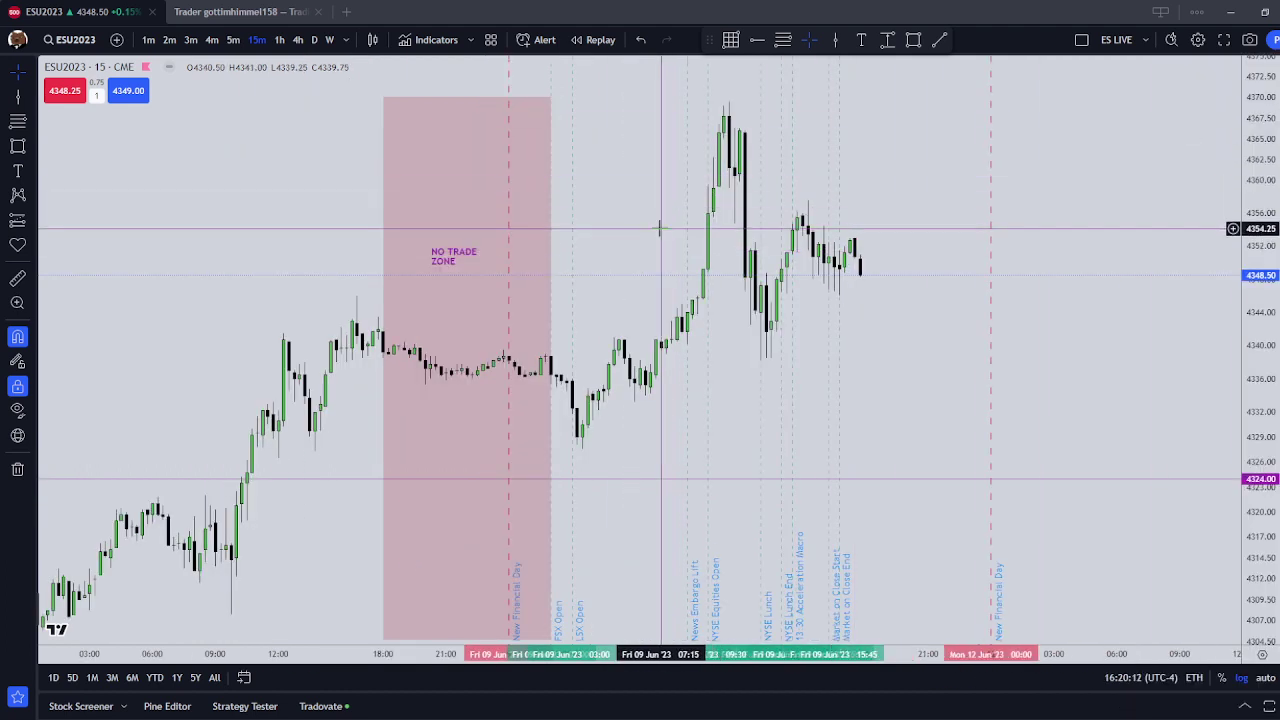
{"action": "scroll", "coordinate": [760, 280], "scroll_direction": "up", "scroll_amount": 2}
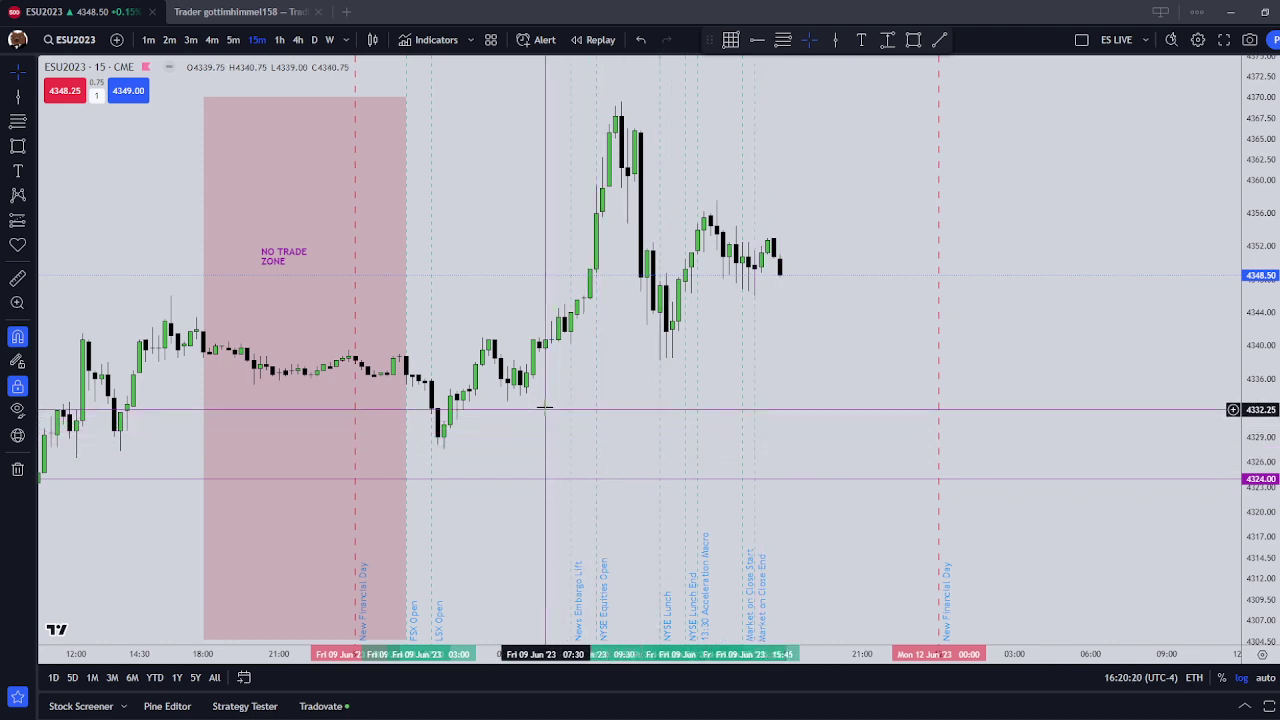
{"action": "left_click_drag", "start_coordinate": [503, 434], "coordinate": [647, 429]}
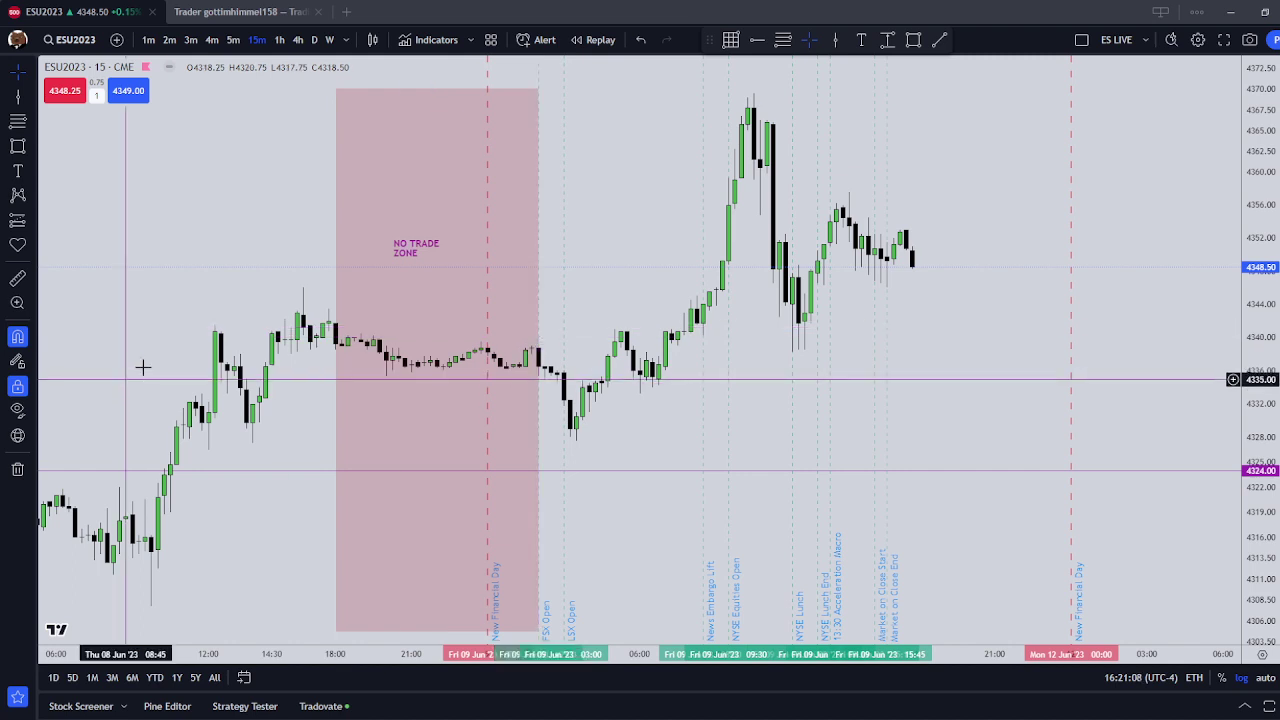
Lock the NO TRADE ZONE rectangle on the chart.
{"action": "left_click", "coordinate": [336, 297]}
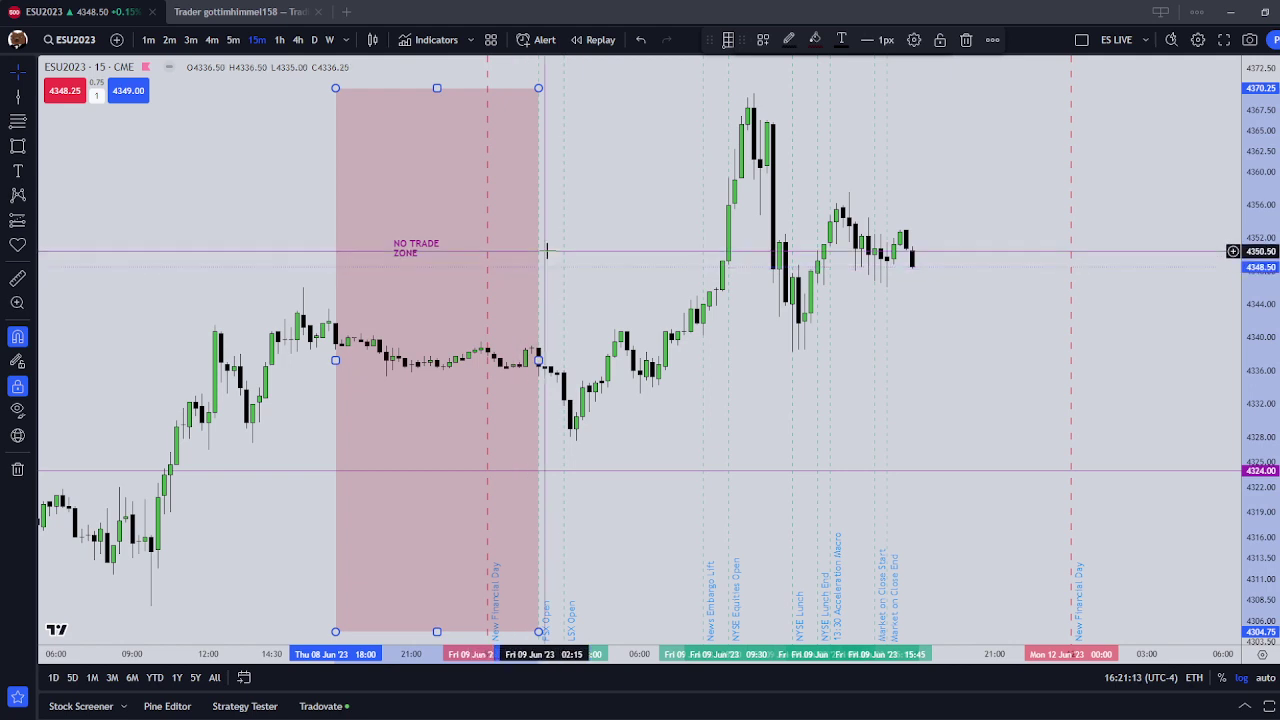
{"action": "left_click", "coordinate": [547, 252]}
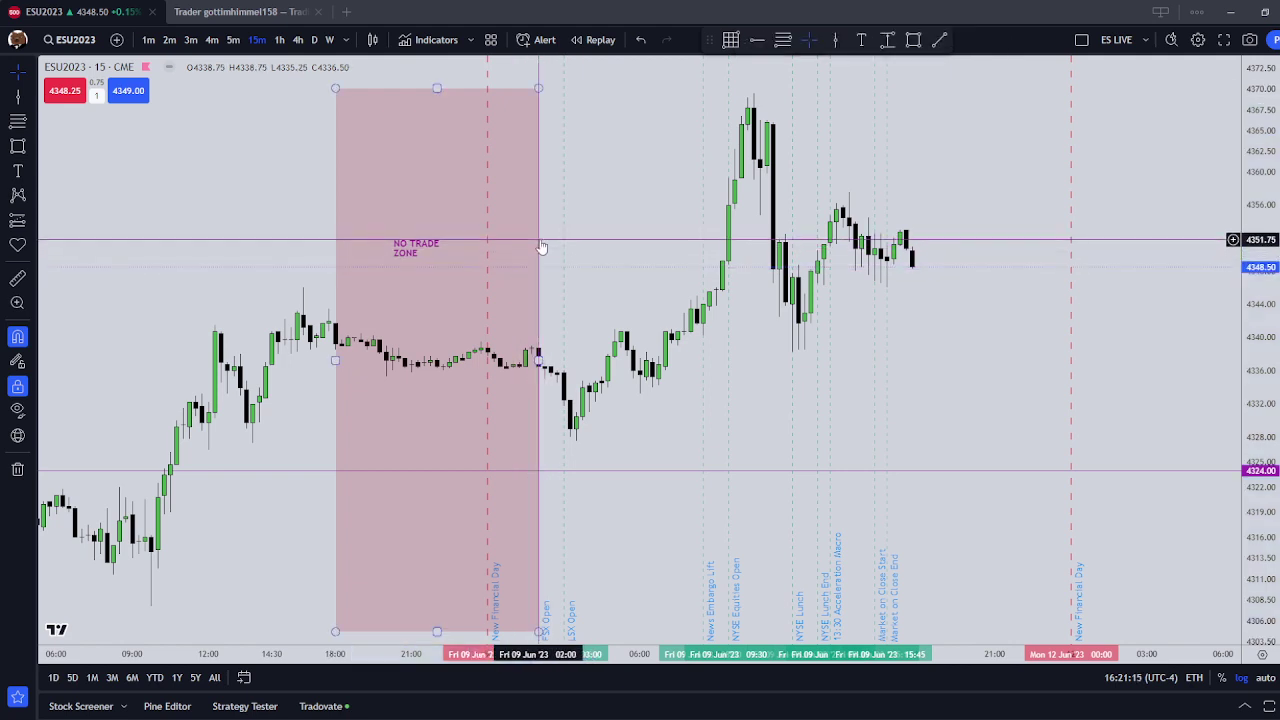
{"action": "left_click", "coordinate": [540, 248]}
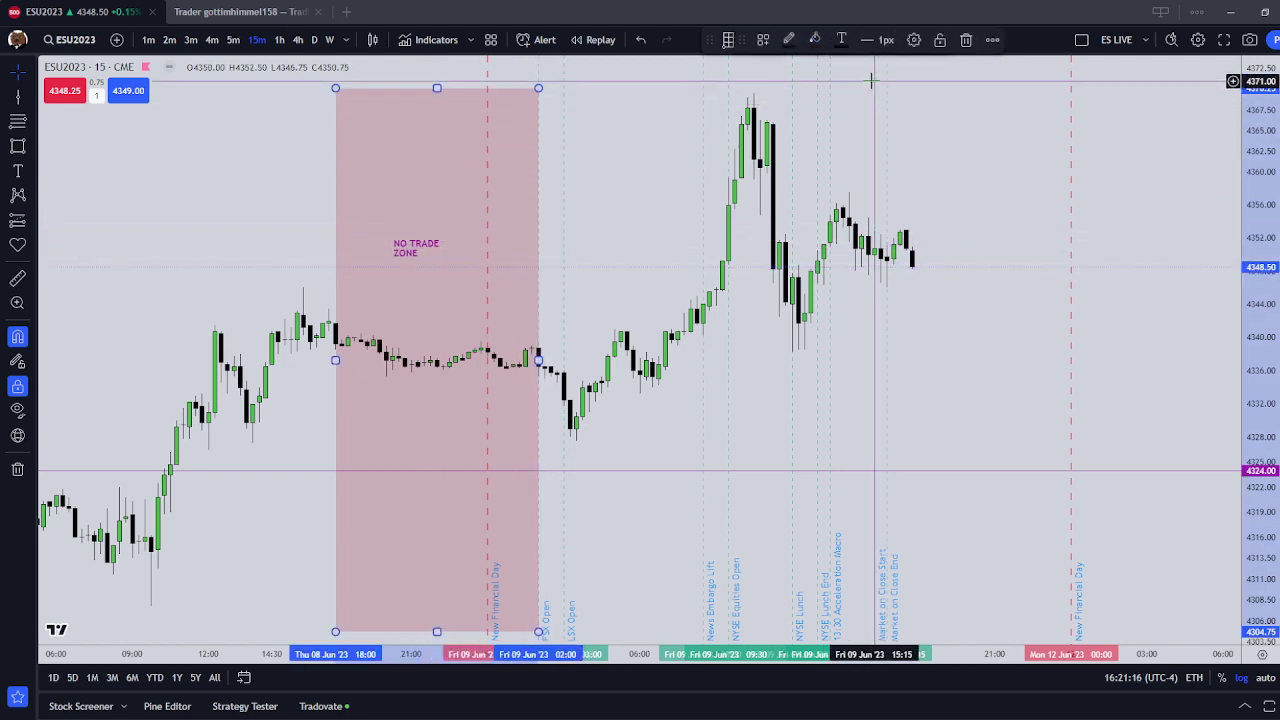
{"action": "left_click", "coordinate": [936, 42]}
{"action": "left_click", "coordinate": [734, 157]}
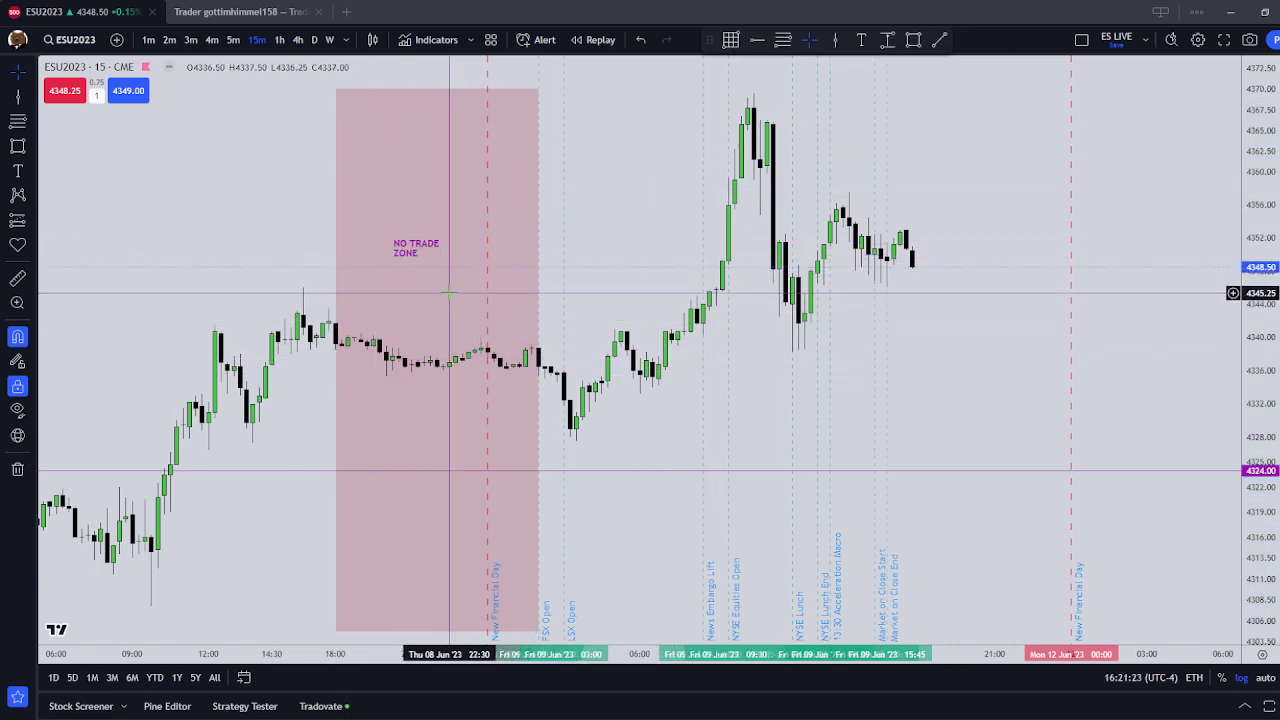
Examine the NO TRADE ZONE rectangle and its text label alongside the price action before and after the zone.
{"action": "scroll", "coordinate": [405, 246], "scroll_direction": "left", "scroll_amount": 5}
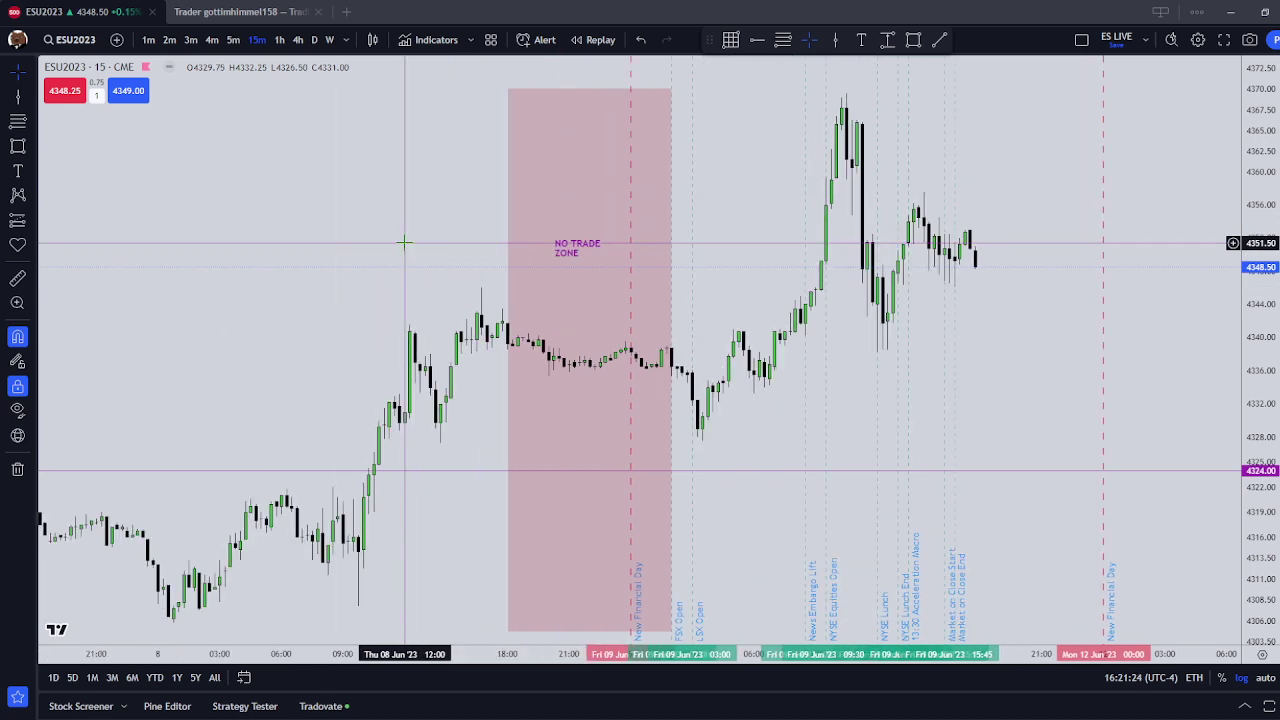
{"action": "scroll", "coordinate": [404, 243], "scroll_direction": "right", "scroll_amount": 7}
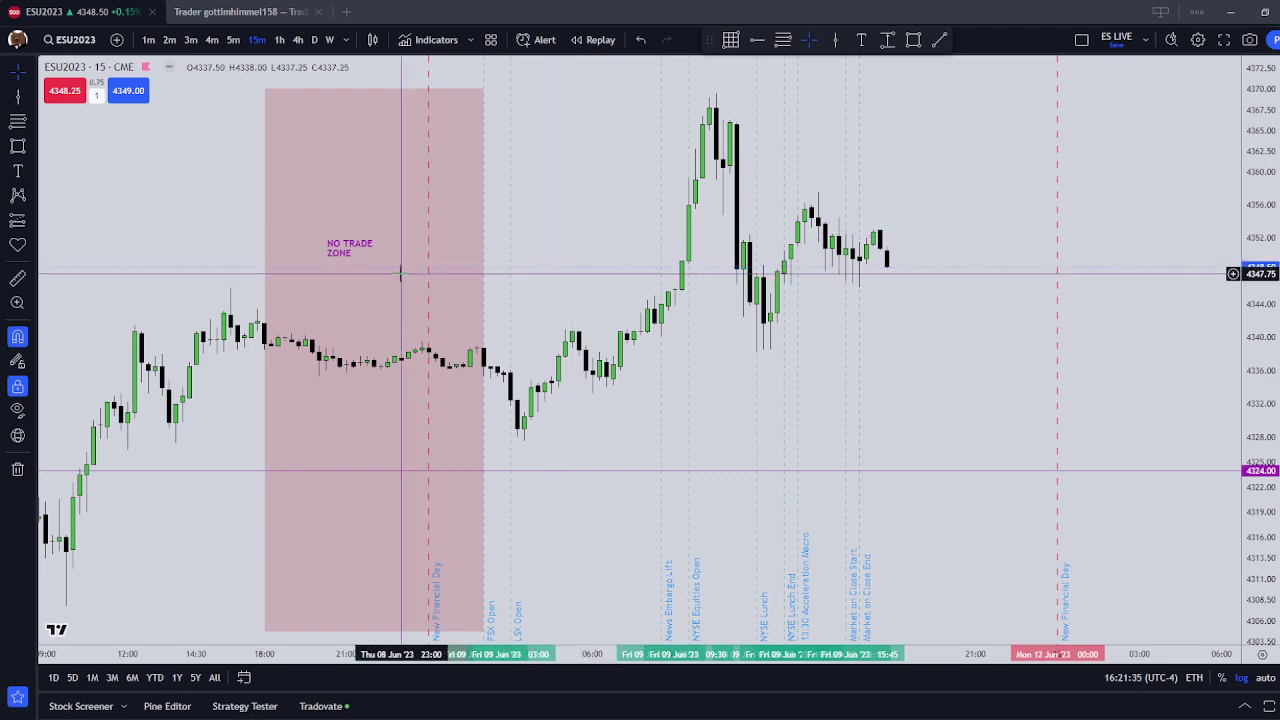
{"action": "left_click", "coordinate": [350, 253]}
{"action": "left_click_drag", "start_coordinate": [351, 254], "coordinate": [360, 257]}
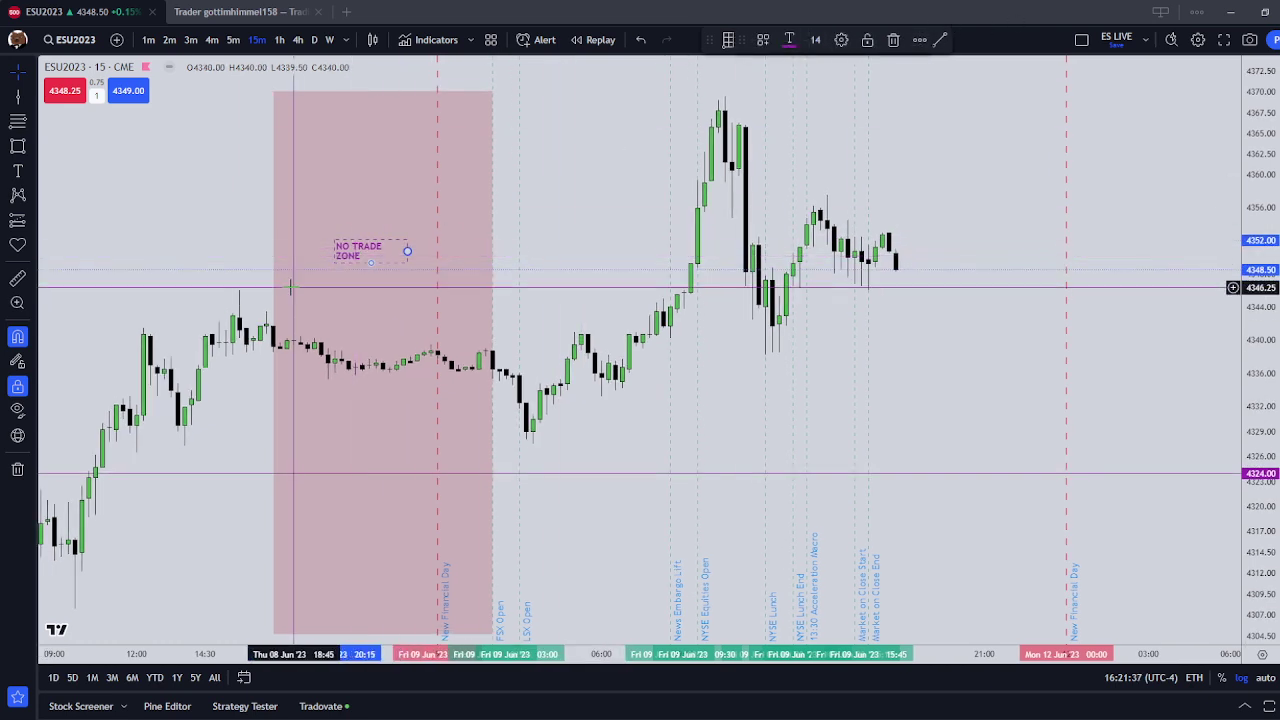
{"action": "left_click", "coordinate": [437, 565]}
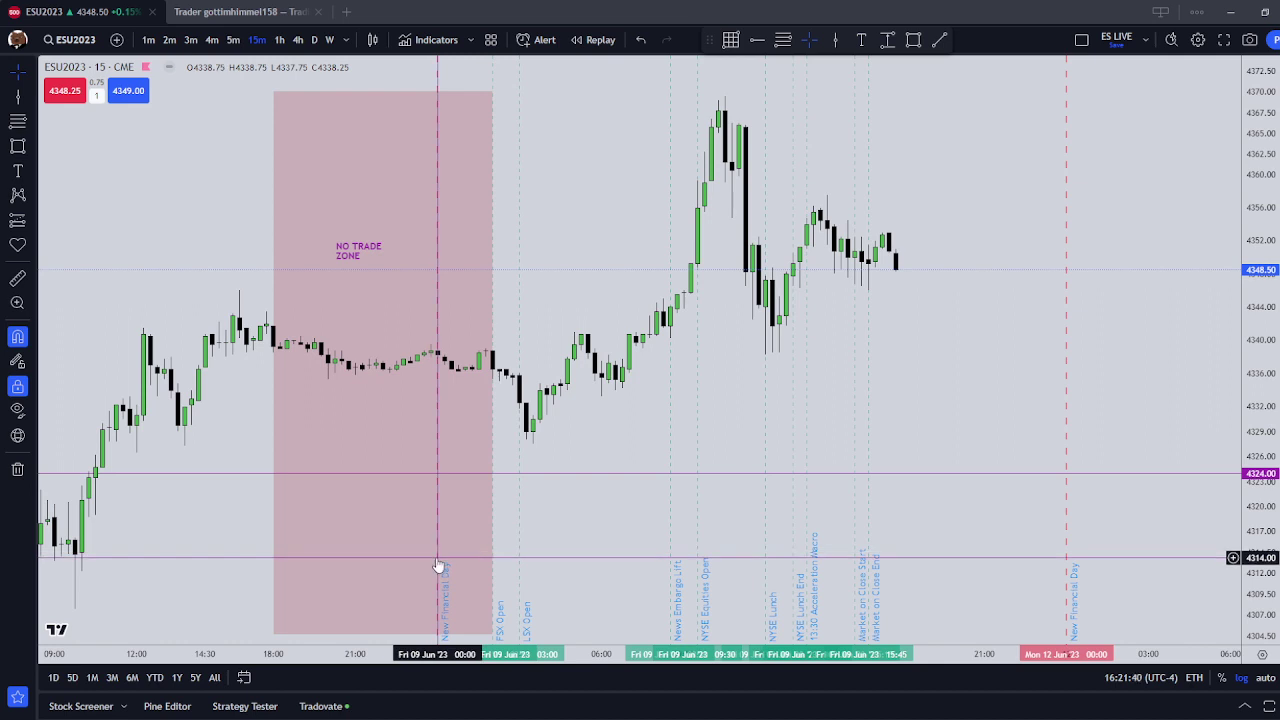
{"action": "scroll", "coordinate": [440, 555], "scroll_direction": "down", "scroll_amount": 2}
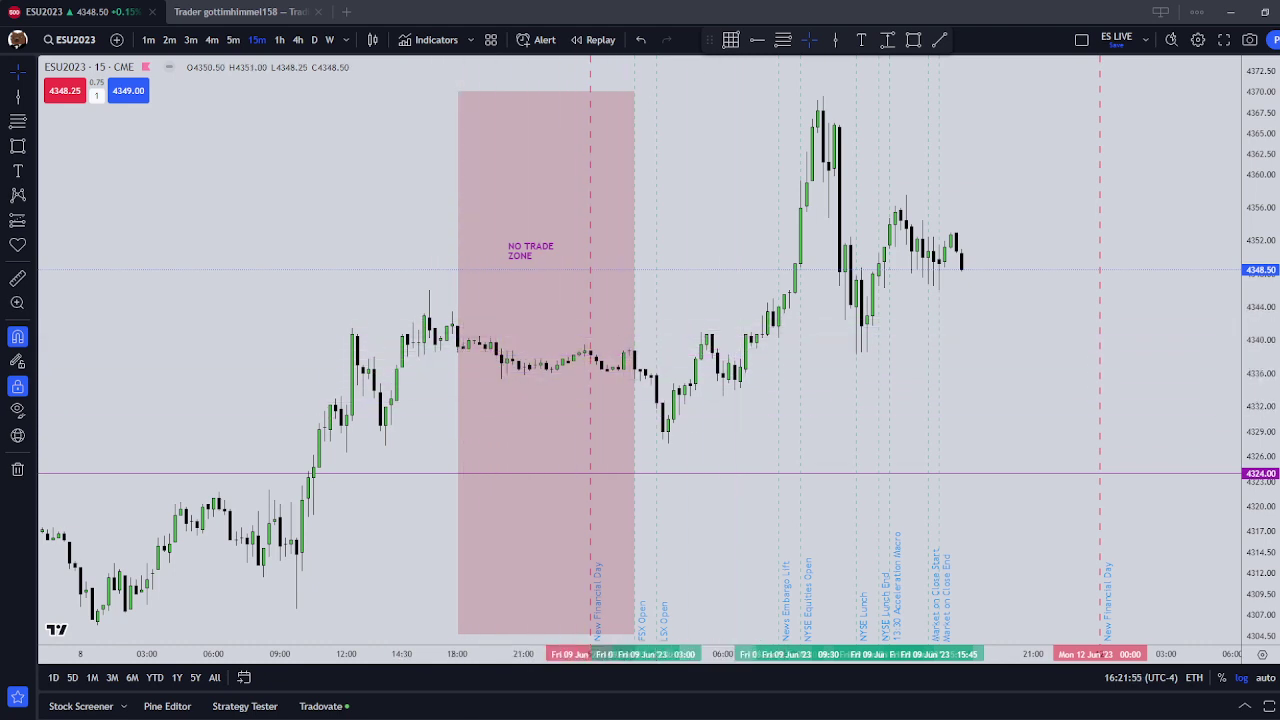
{"action": "scroll", "coordinate": [708, 385], "scroll_direction": "up", "scroll_amount": 1}
{"action": "scroll", "coordinate": [708, 385], "scroll_direction": "down", "scroll_amount": 1}
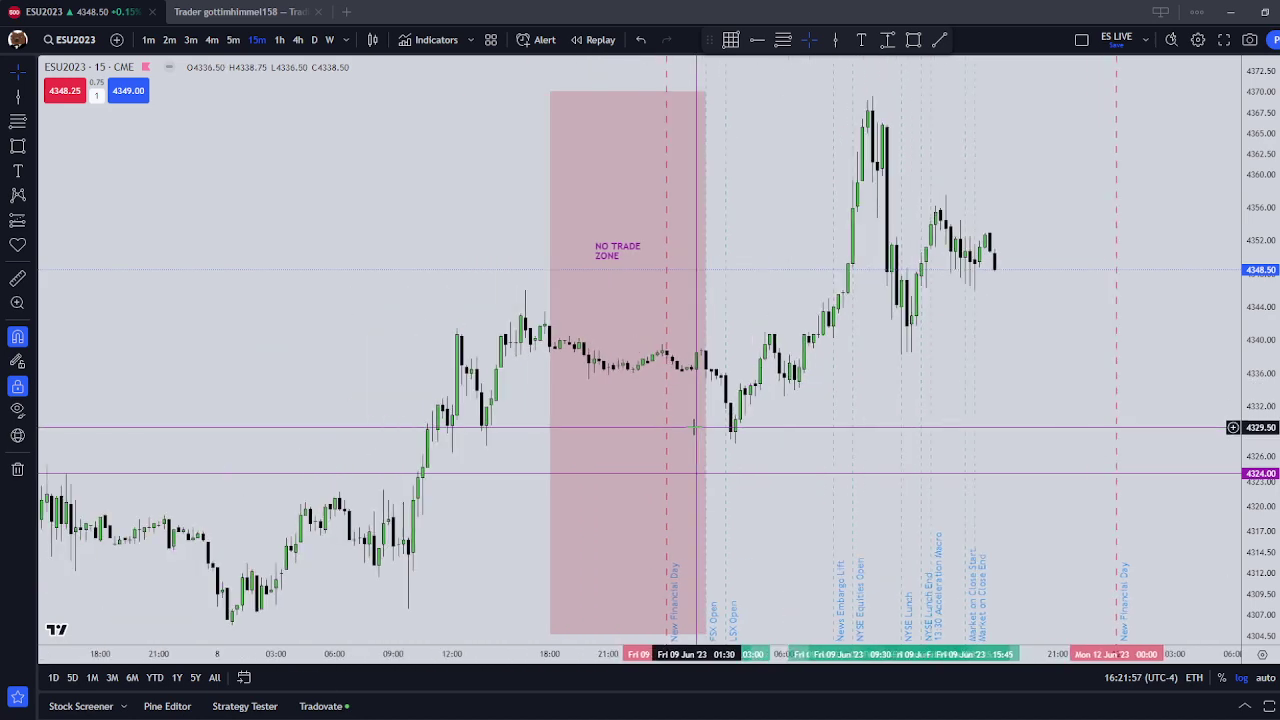
{"action": "left_click_drag", "start_coordinate": [609, 457], "coordinate": [443, 476]}
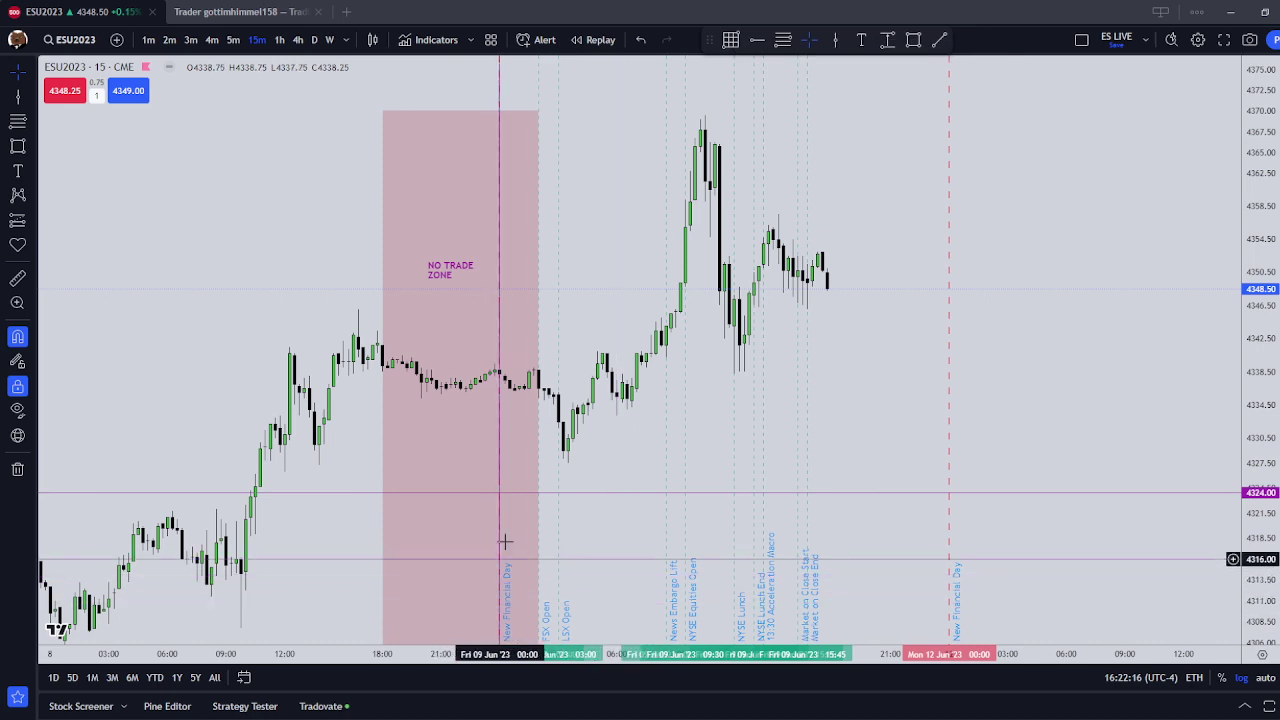
Examine the New Financial Day vertical lines at midnight on 9 and 12 June in relation to the no trade zone.
{"action": "left_click", "coordinate": [499, 363]}
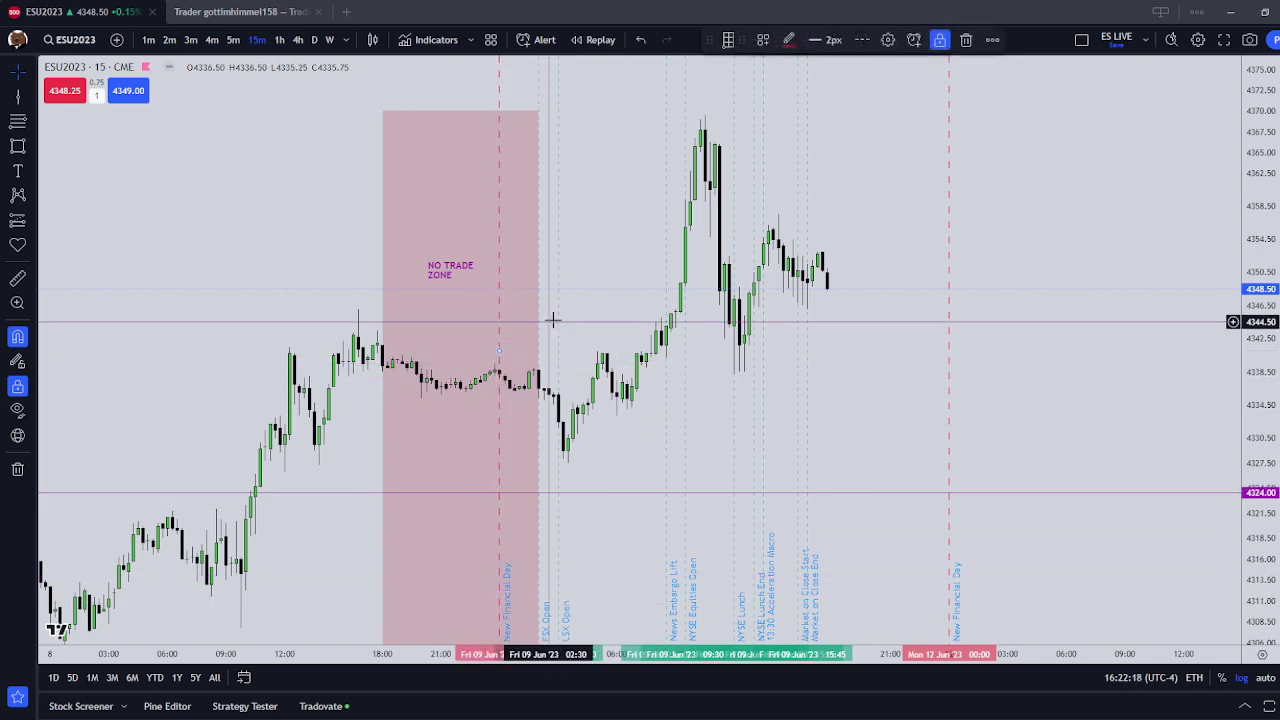
{"action": "left_click", "coordinate": [561, 276]}
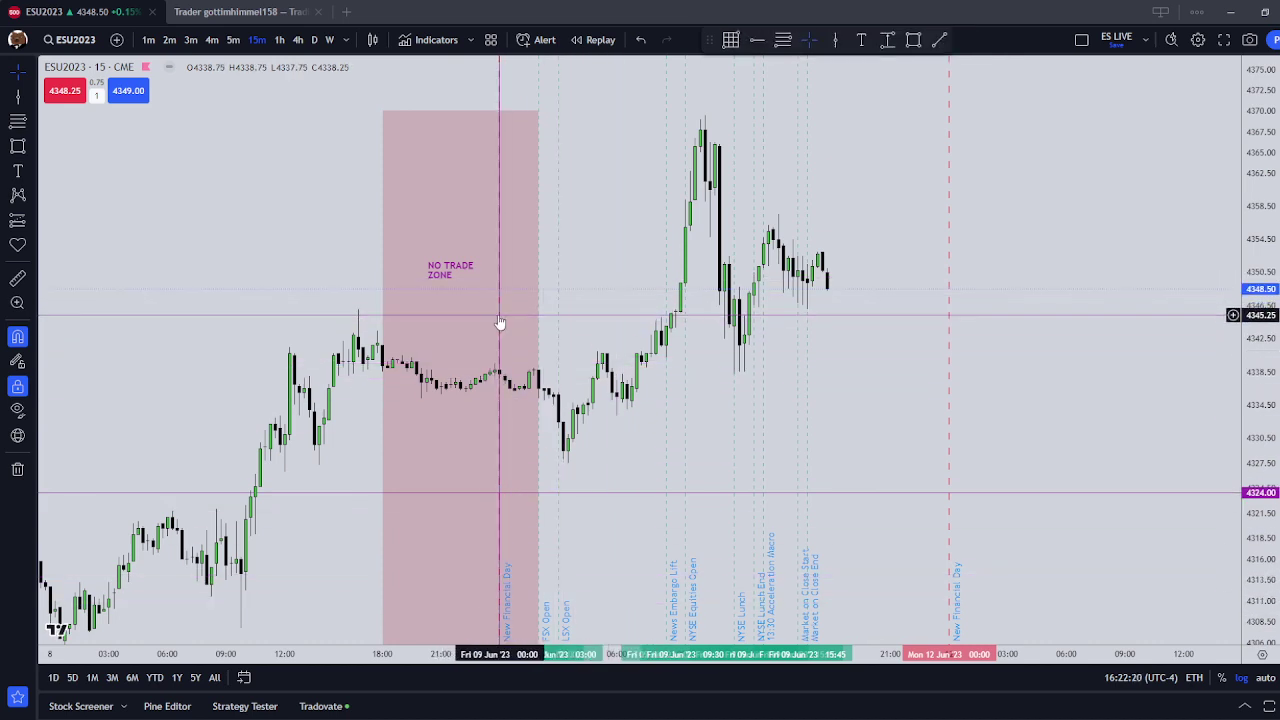
{"action": "left_click", "coordinate": [600, 246]}
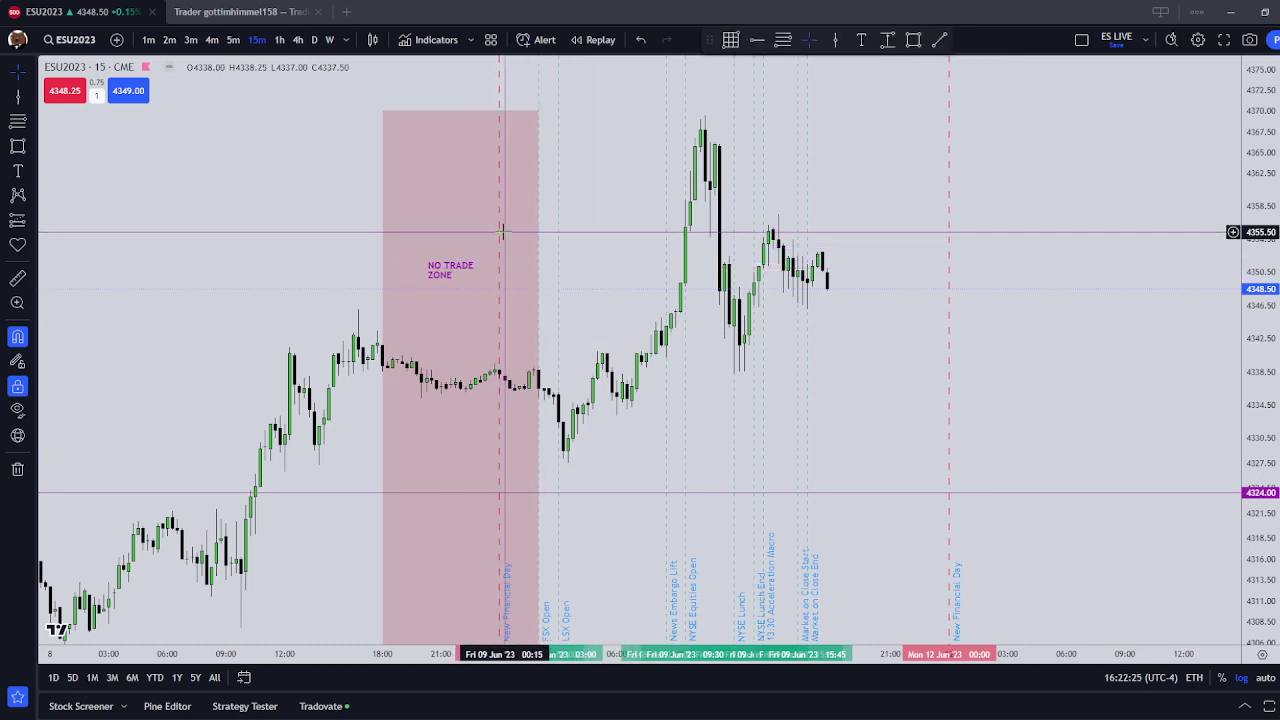
{"action": "left_click", "coordinate": [675, 255]}
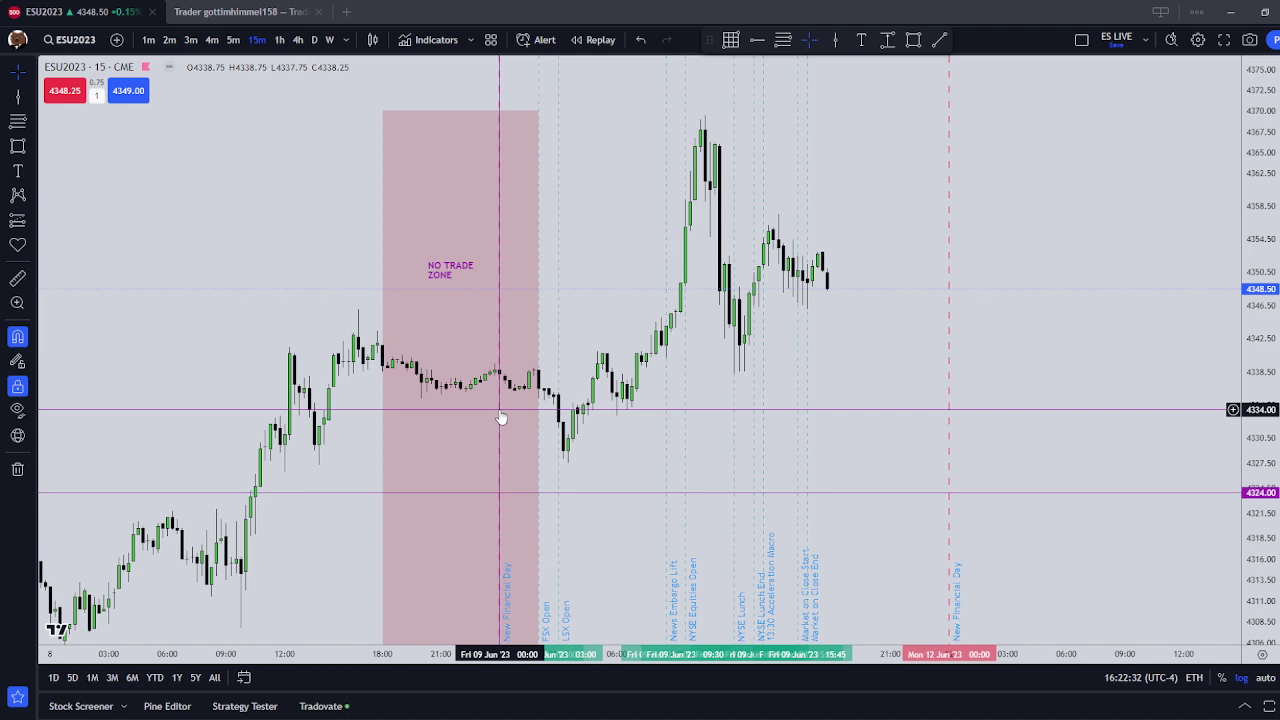
{"action": "scroll", "coordinate": [580, 275], "scroll_direction": "up", "scroll_amount": 2}
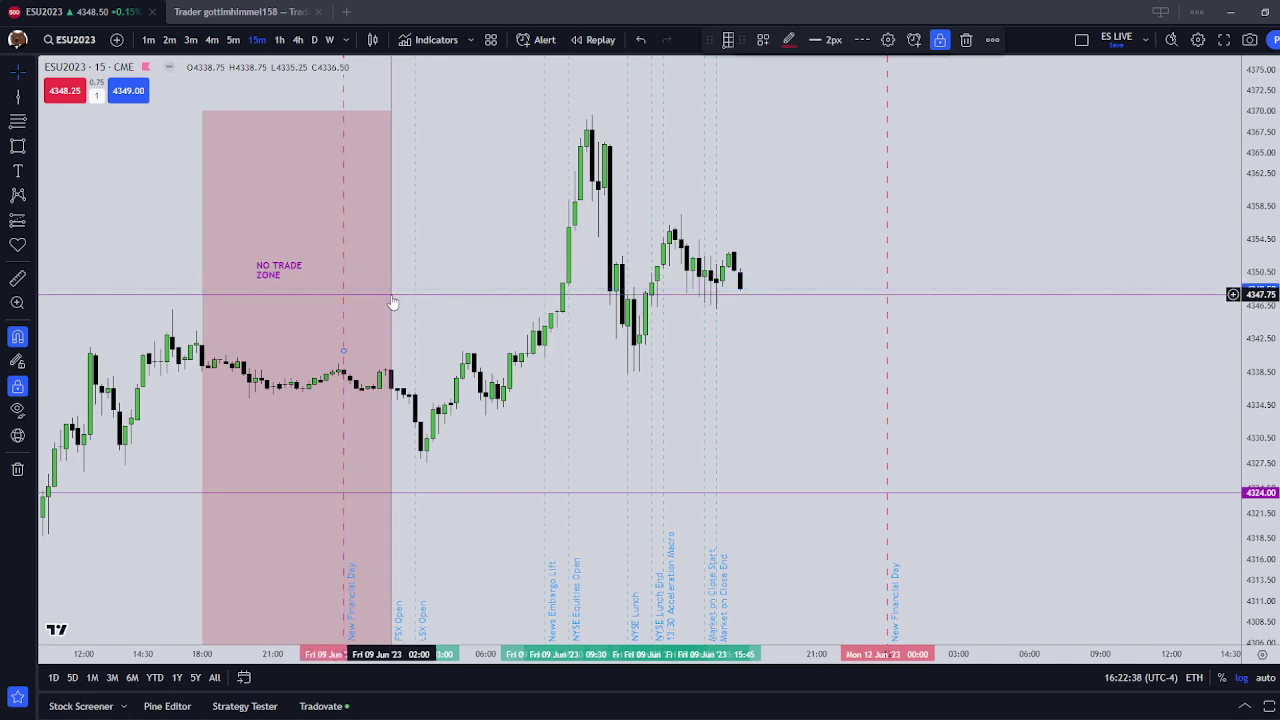
{"action": "left_click", "coordinate": [974, 326]}
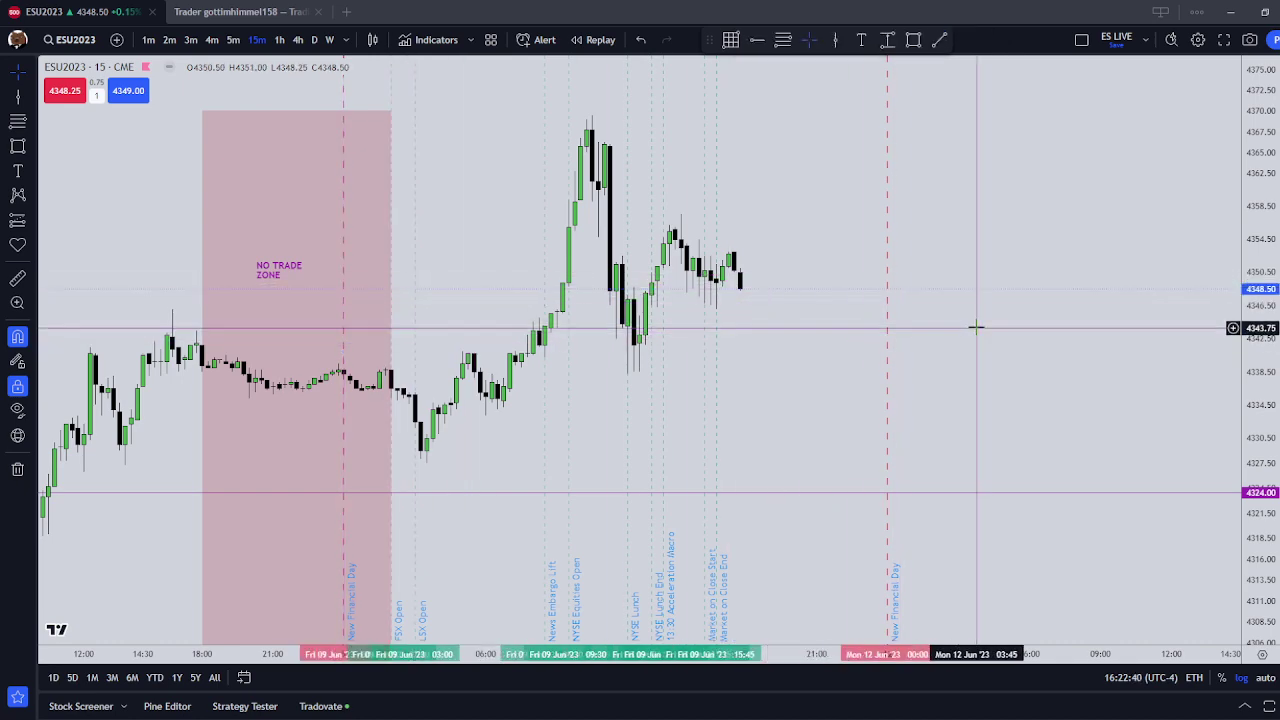
{"action": "left_click_drag", "start_coordinate": [765, 324], "coordinate": [829, 336]}
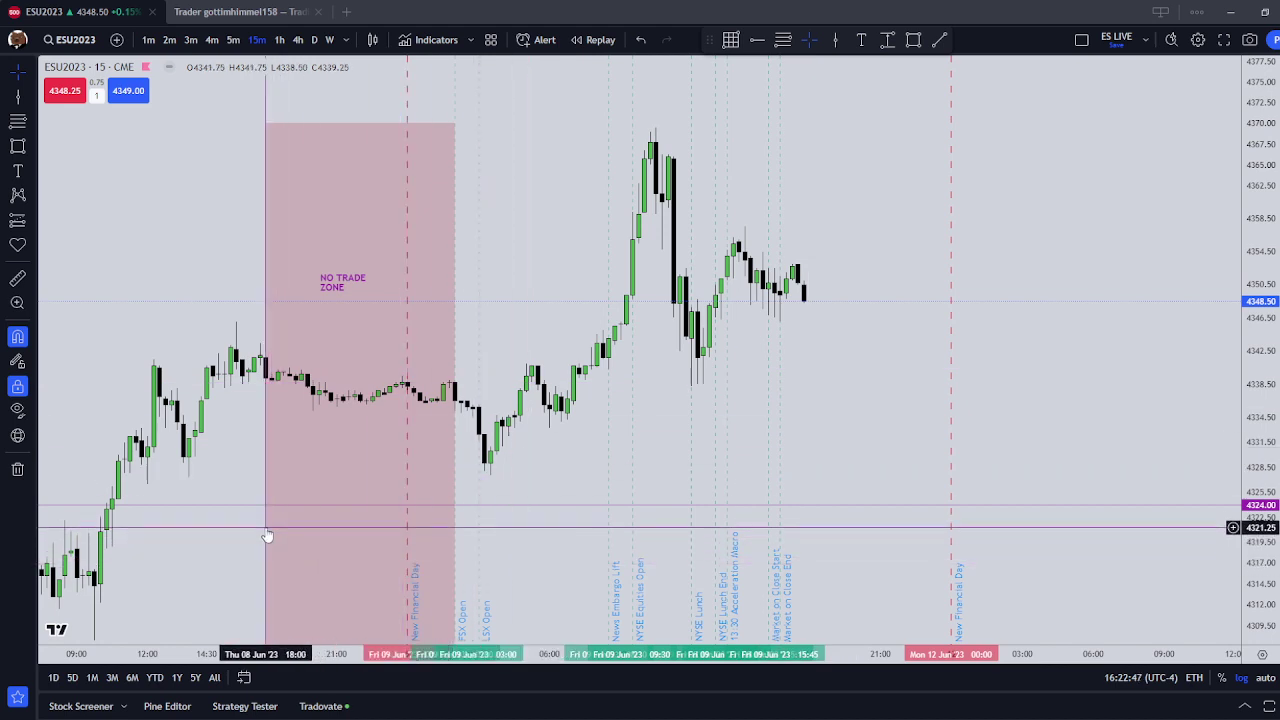
{"action": "left_click", "coordinate": [423, 511]}
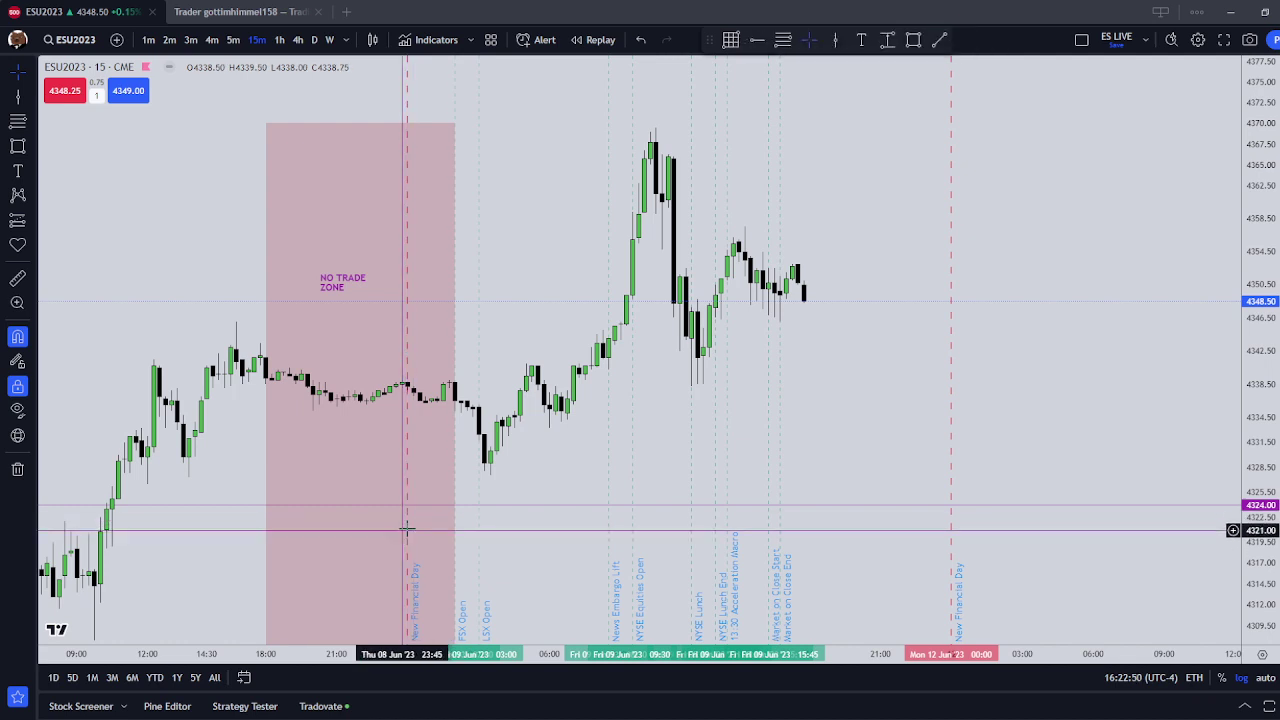
{"action": "scroll", "coordinate": [409, 414], "scroll_direction": "down", "scroll_amount": 2}
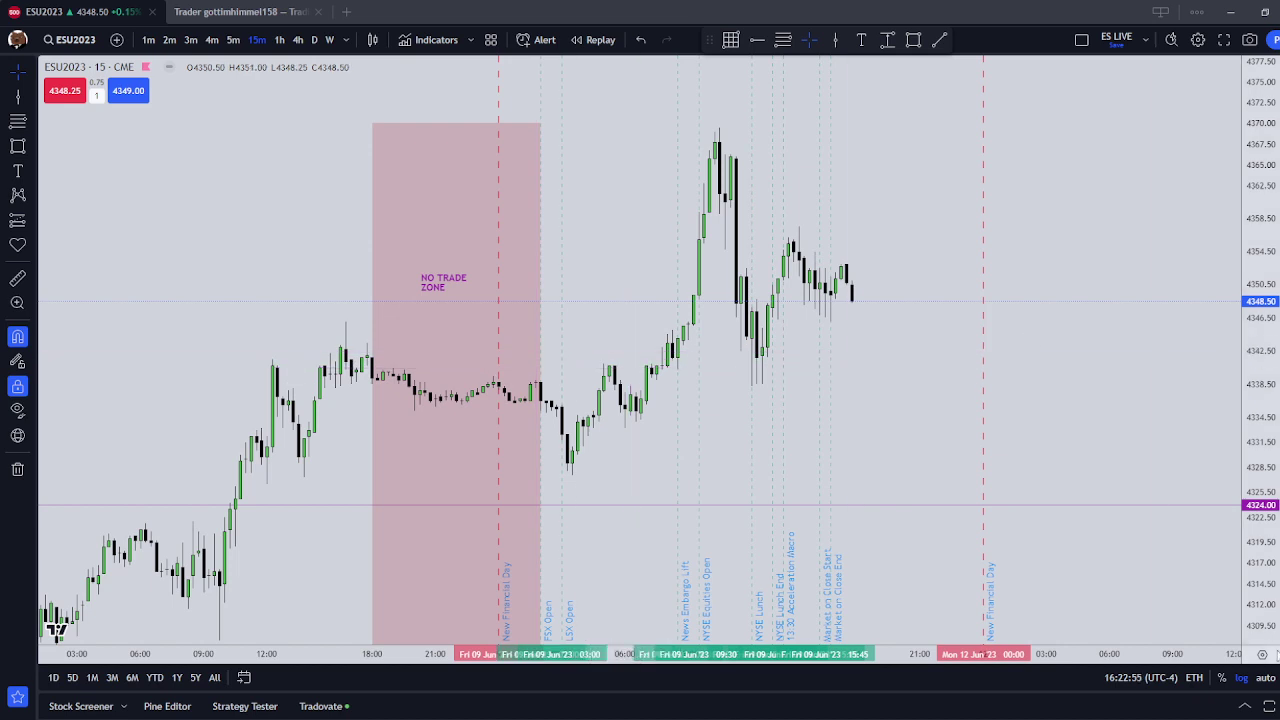
{"action": "scroll", "coordinate": [917, 457], "scroll_direction": "down", "scroll_amount": 1}
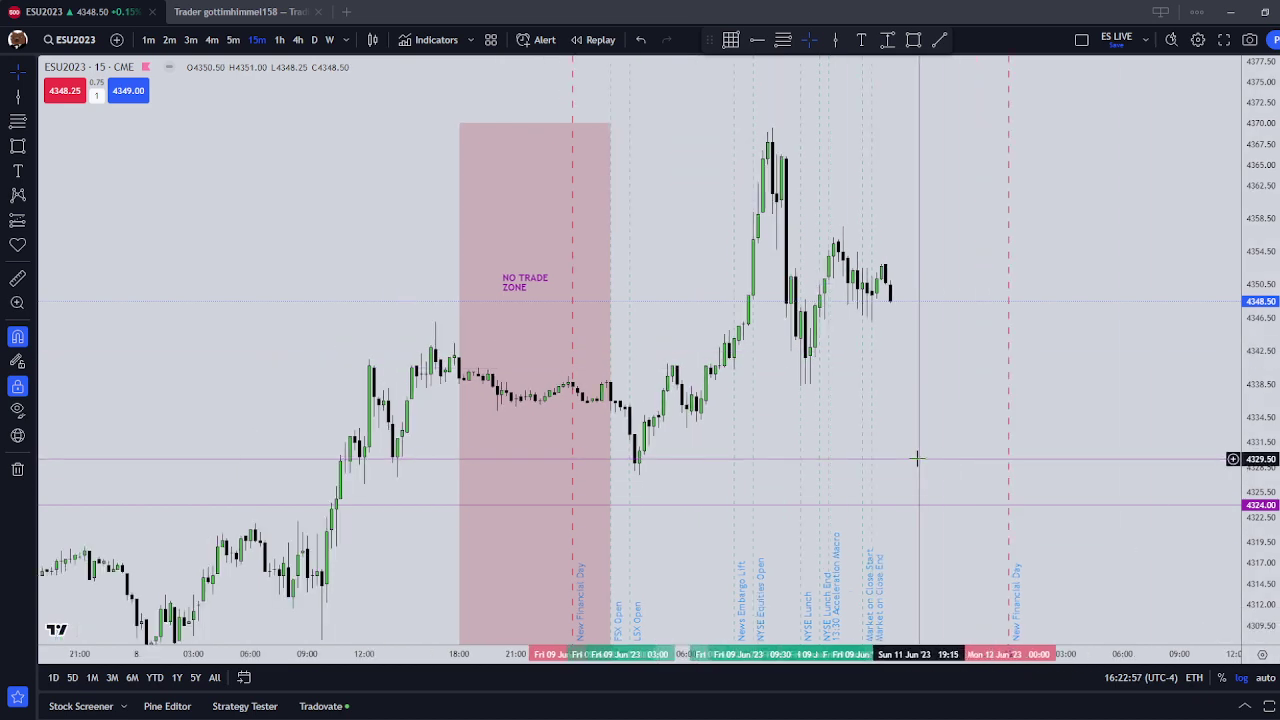
{"action": "scroll", "coordinate": [912, 458], "scroll_direction": "up", "scroll_amount": 1}
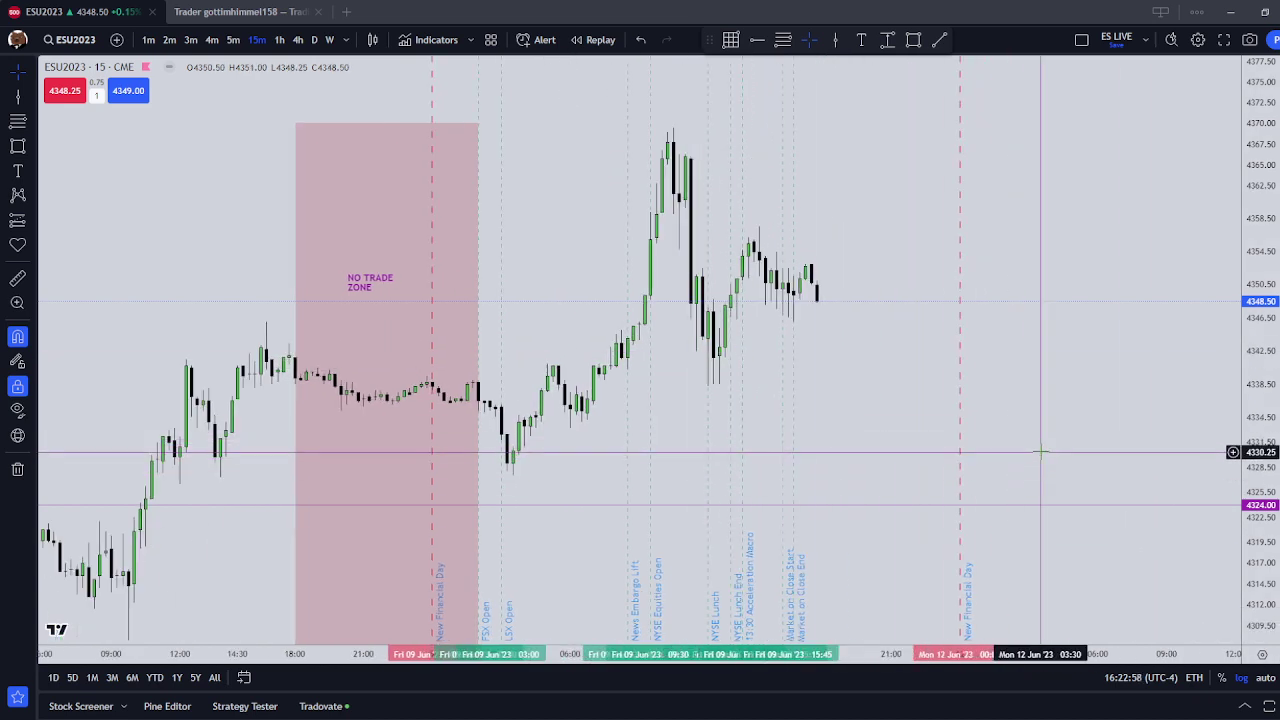
{"action": "left_click_drag", "start_coordinate": [944, 448], "coordinate": [436, 449]}
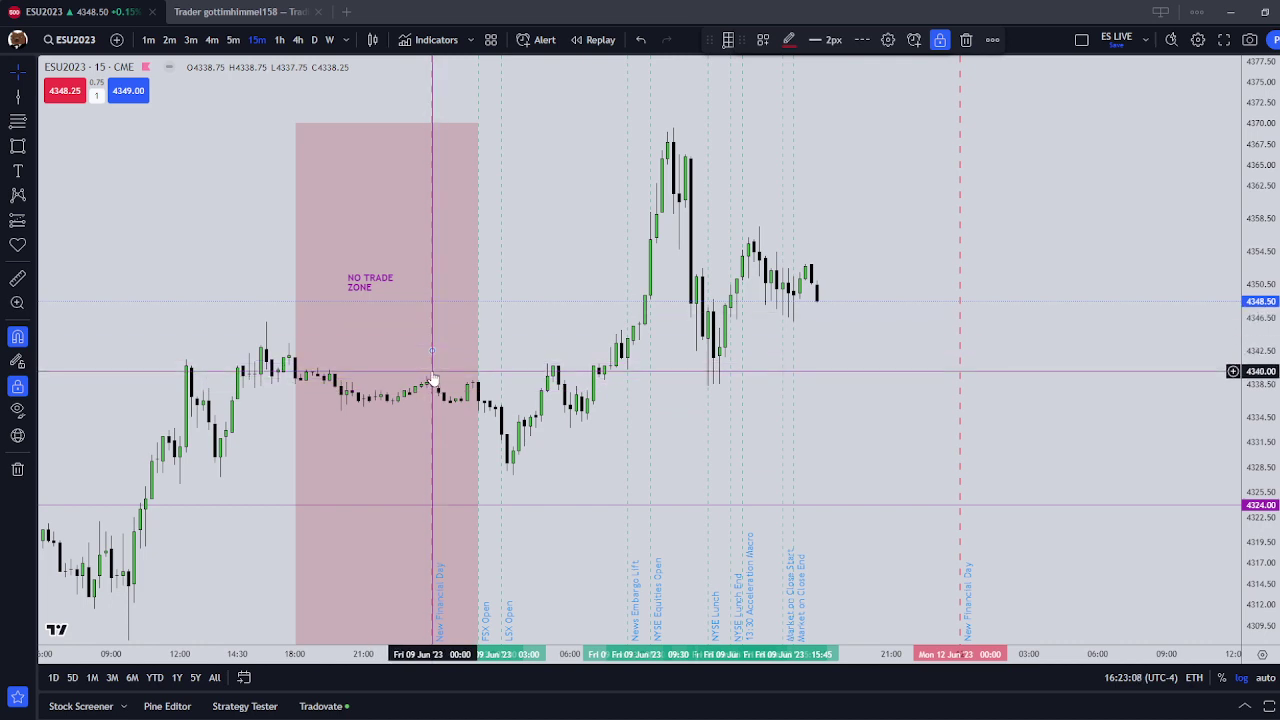
{"action": "left_click", "coordinate": [489, 300]}
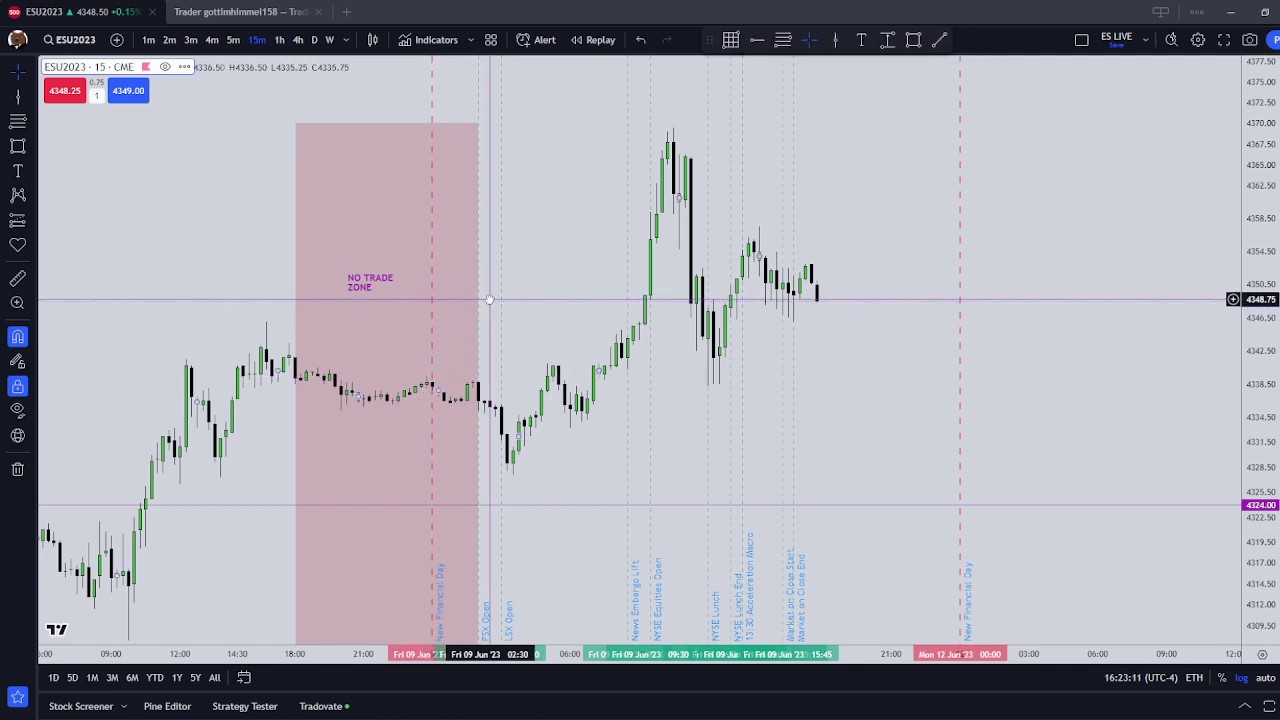
Draw a horizontal ray at 4338.75 from the midnight candle of 9 June and apply the New York Open (12AM) template.
{"action": "left_click", "coordinate": [31, 98]}
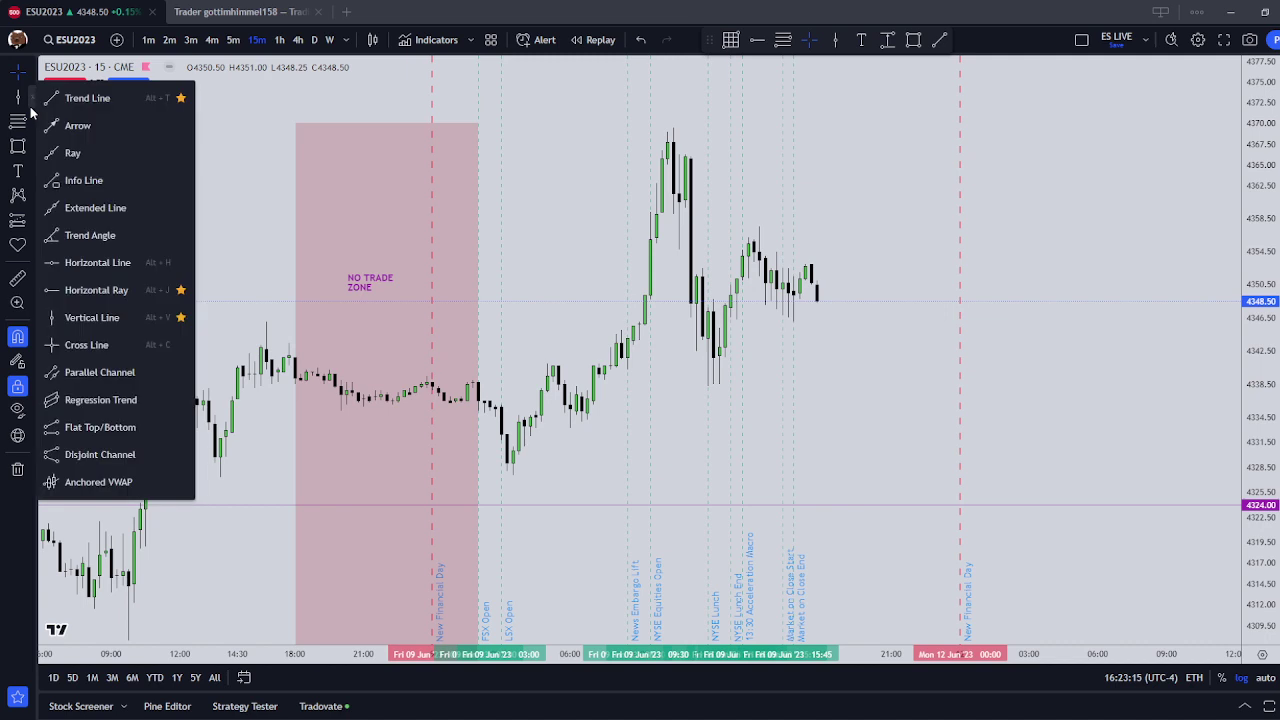
{"action": "left_click", "coordinate": [92, 290]}
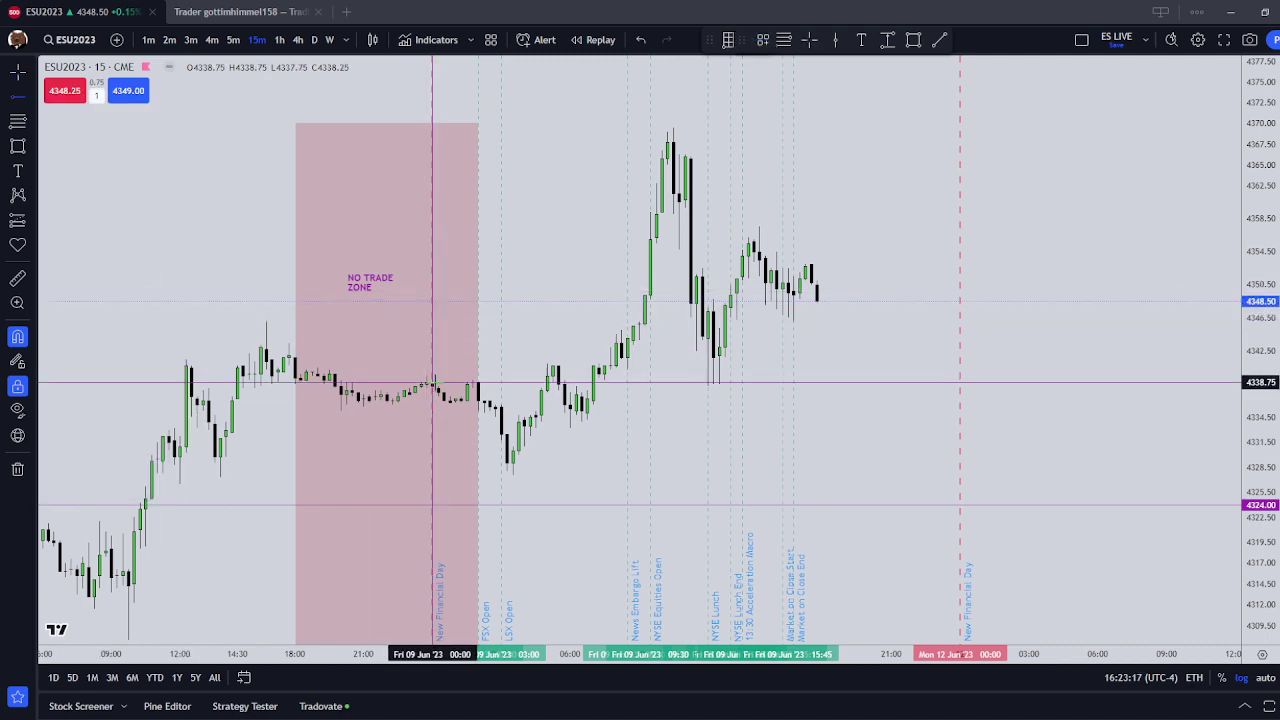
{"action": "left_click", "coordinate": [430, 383]}
{"action": "left_click", "coordinate": [757, 42]}
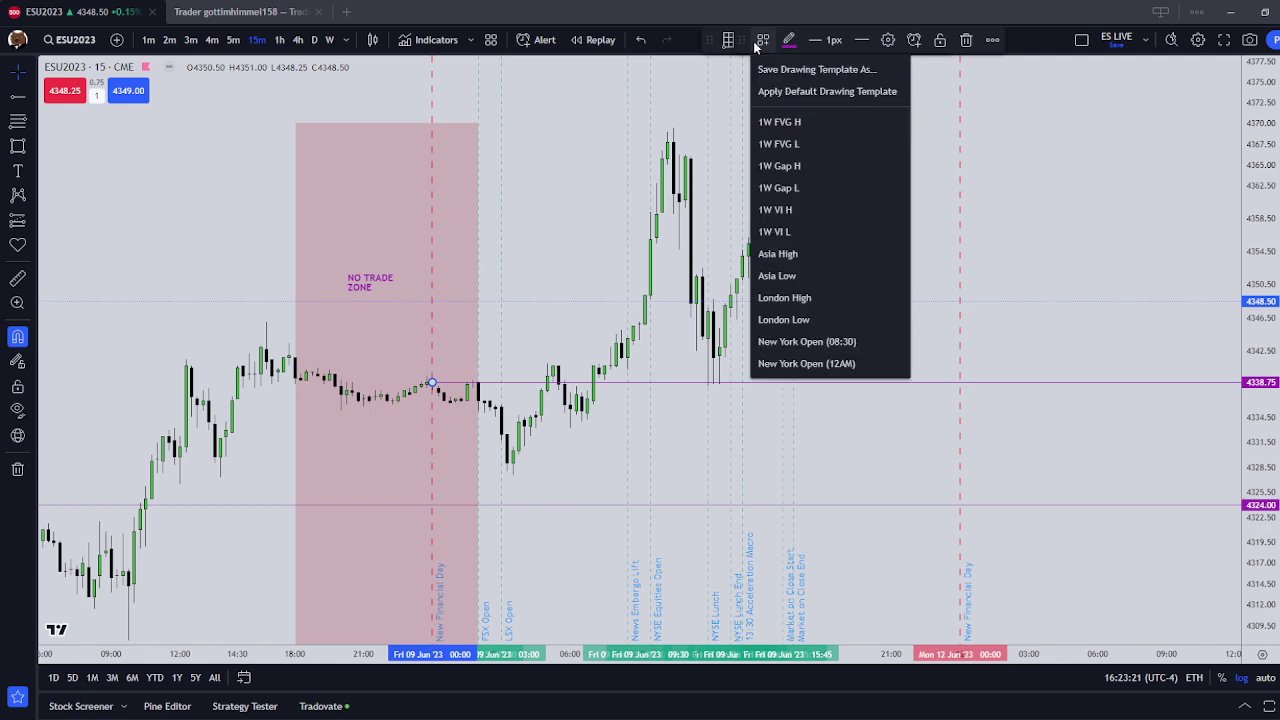
{"action": "left_click", "coordinate": [837, 362]}
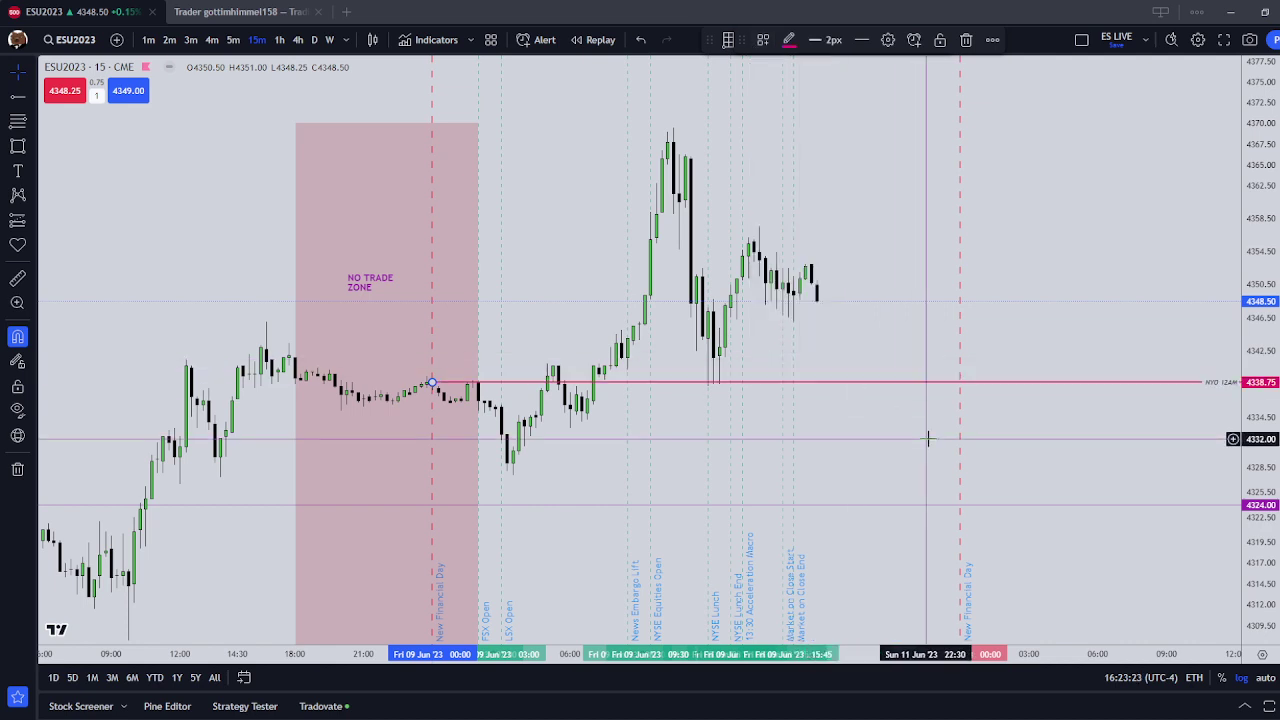
{"action": "right_click", "coordinate": [928, 437]}
{"action": "left_click", "coordinate": [546, 337]}
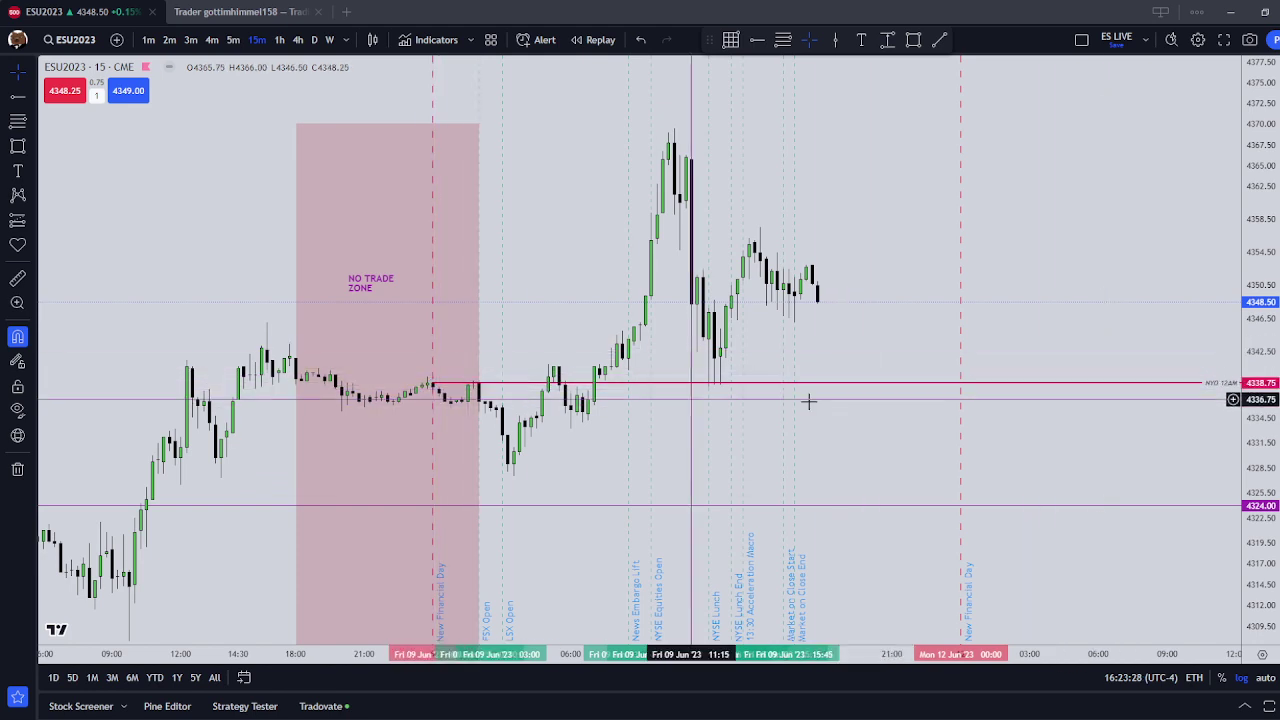
Remove the New York Open (12AM) horizontal ray from the chart.
{"action": "left_click", "coordinate": [1210, 387]}
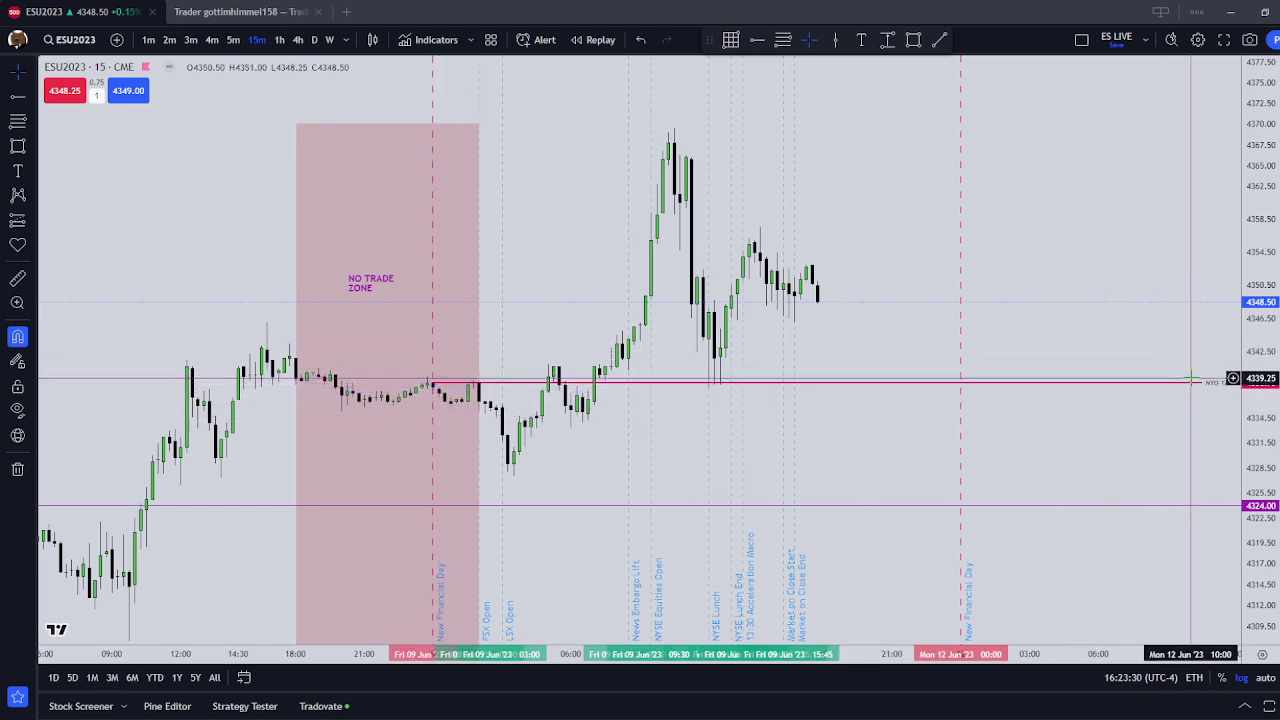
{"action": "left_click", "coordinate": [1203, 385]}
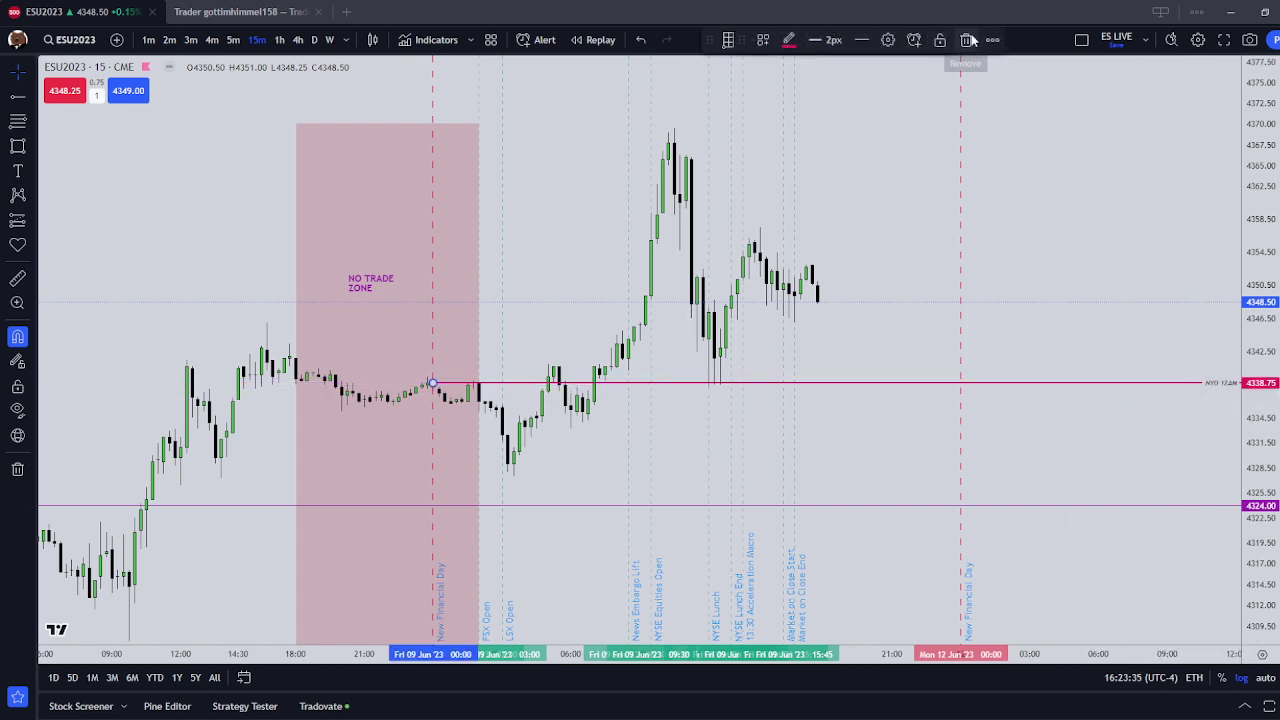
{"action": "left_click", "coordinate": [968, 40]}
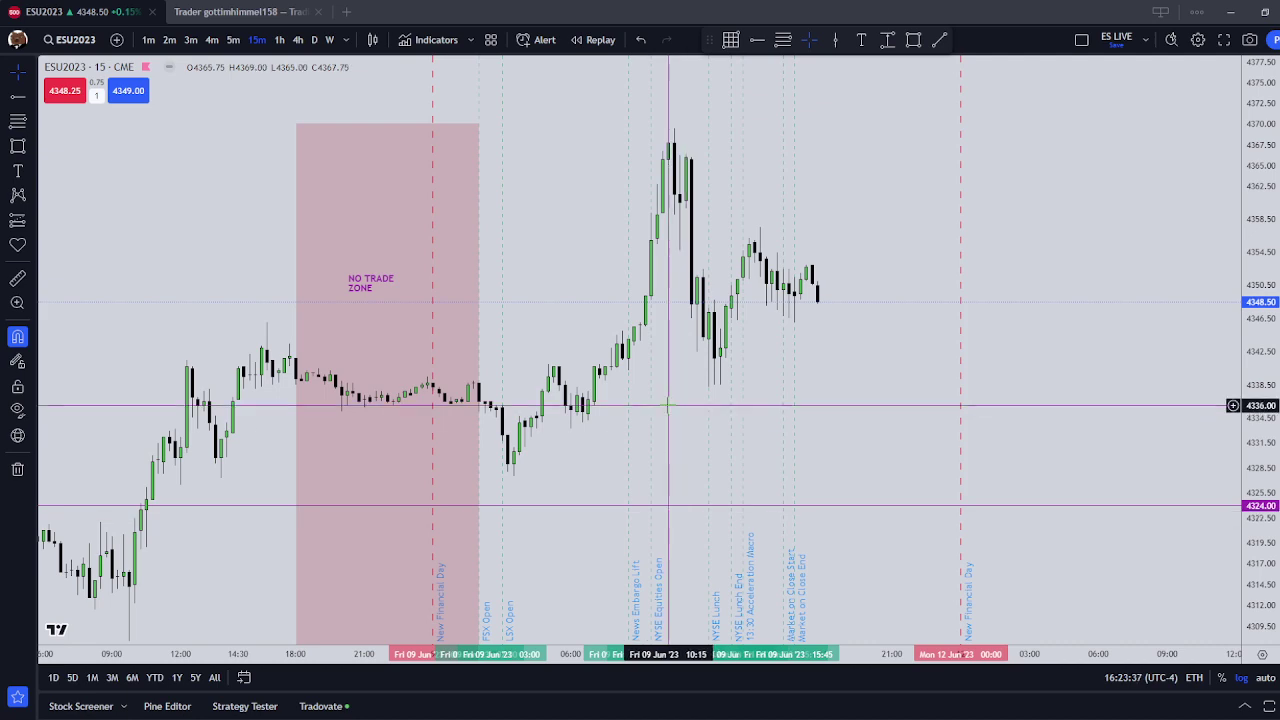
Mark the 0.5 level of the 13:45 candle's lower wick on 8 June with a Fib retracement from 4329.75 to 4327.25, and remove it again.
{"action": "left_click_drag", "start_coordinate": [566, 463], "coordinate": [771, 384]}
{"action": "scroll", "coordinate": [800, 382], "scroll_direction": "up", "scroll_amount": 2}
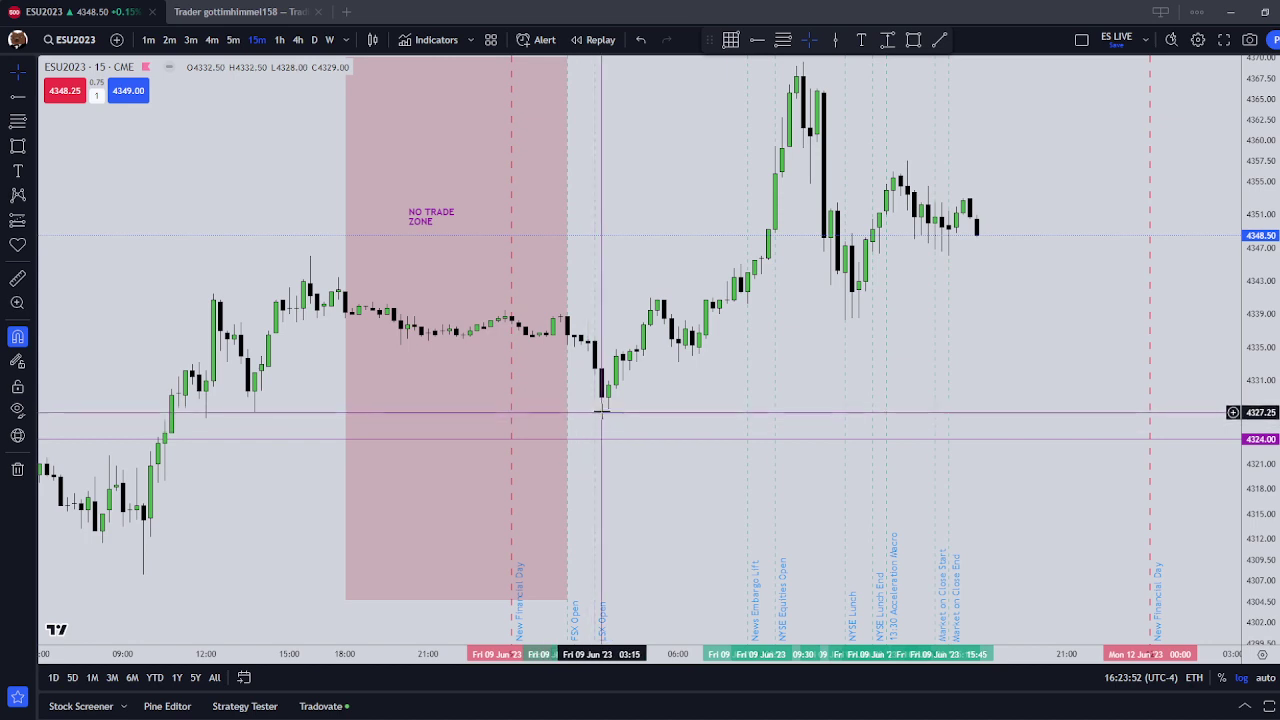
{"action": "left_click", "coordinate": [17, 104]}
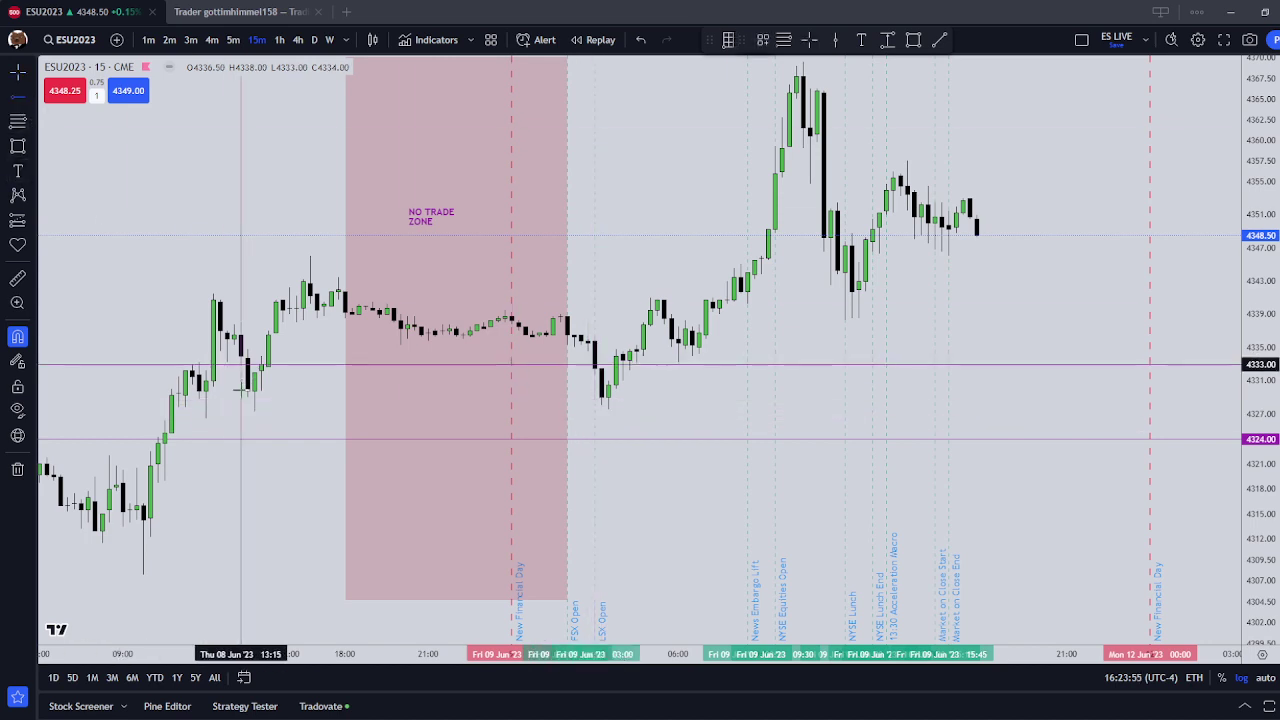
{"action": "left_click", "coordinate": [18, 121]}
{"action": "left_click", "coordinate": [254, 390]}
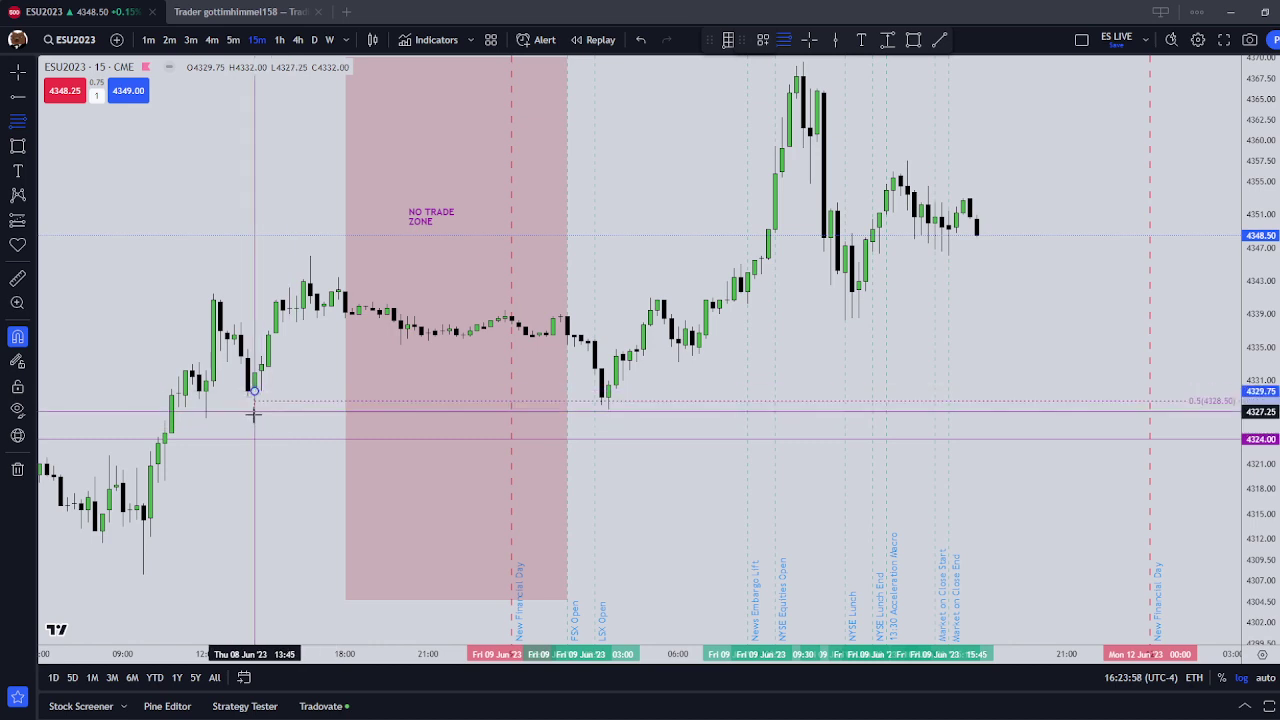
{"action": "left_click", "coordinate": [254, 412]}
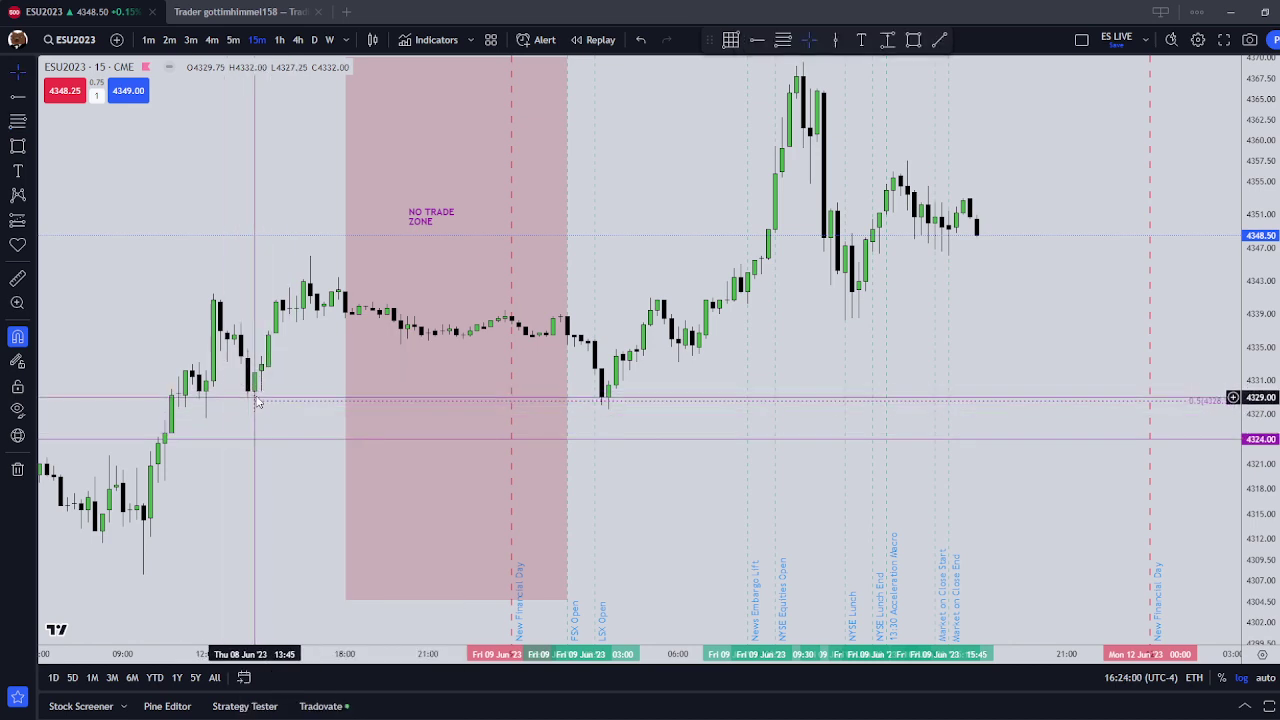
{"action": "left_click", "coordinate": [912, 41]}
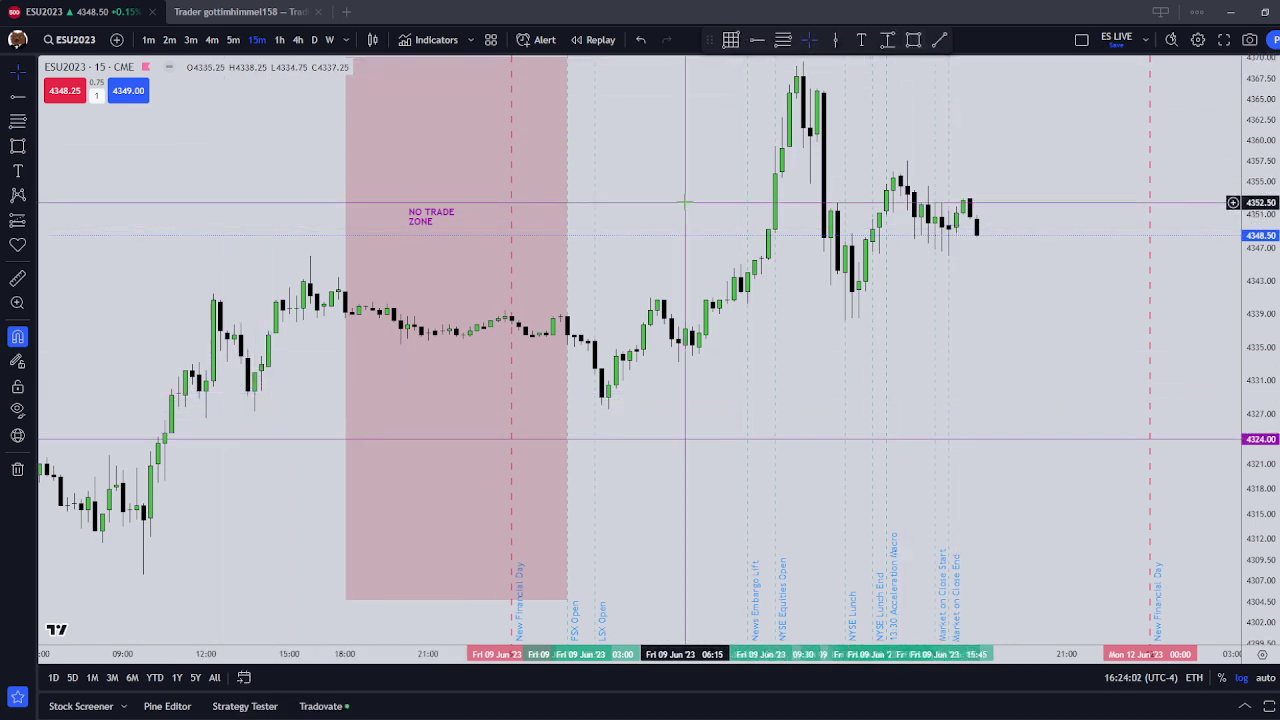
Examine the price action around the FSX Open and LSX Open vertical lines on 9 June, including the low after the London open.
{"action": "left_click_drag", "start_coordinate": [685, 207], "coordinate": [672, 264]}
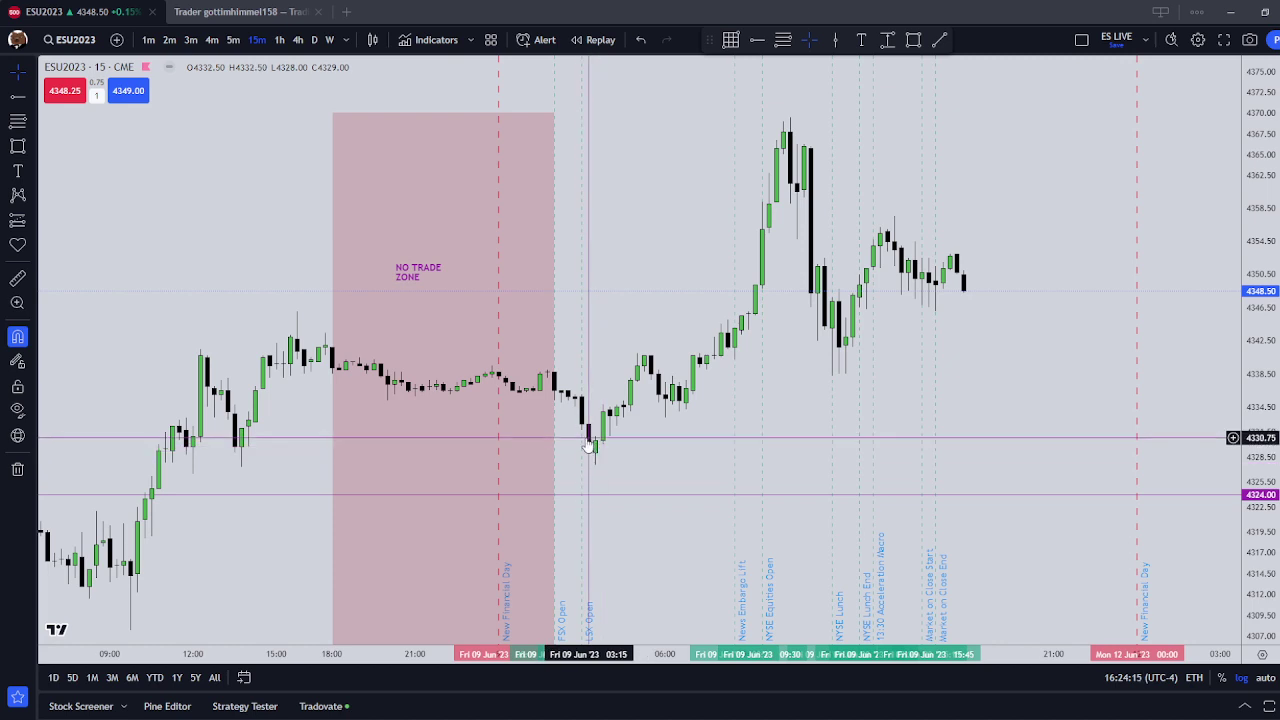
{"action": "left_click", "coordinate": [606, 349]}
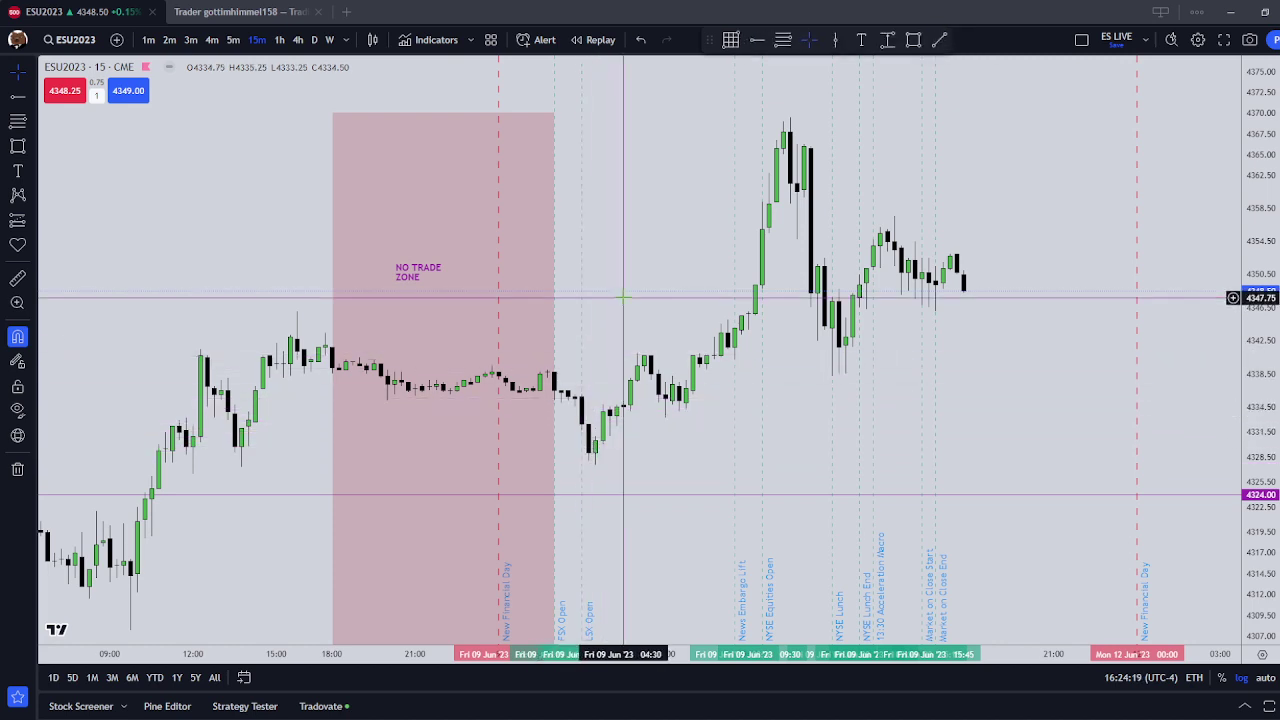
{"action": "scroll", "coordinate": [623, 369], "scroll_direction": "down", "scroll_amount": 1}
{"action": "scroll", "coordinate": [660, 370], "scroll_direction": "up", "scroll_amount": 1}
{"action": "scroll", "coordinate": [700, 375], "scroll_direction": "down", "scroll_amount": 3}
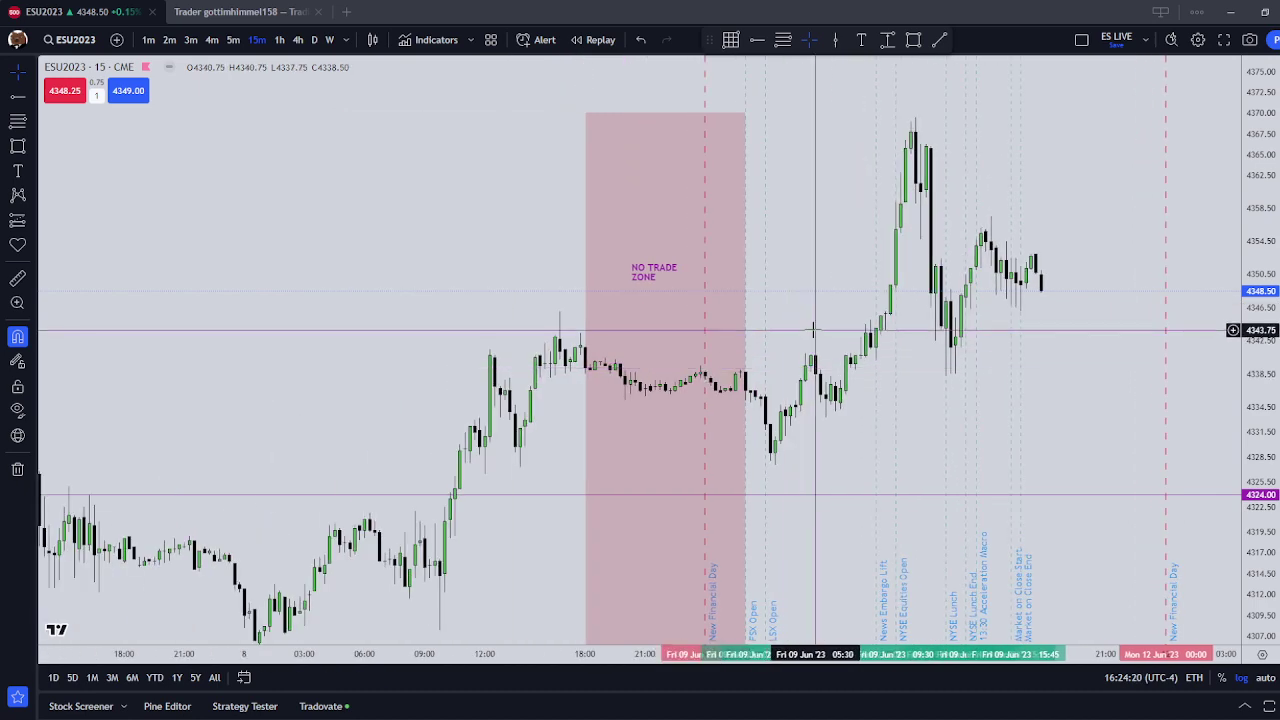
{"action": "left_click_drag", "start_coordinate": [814, 334], "coordinate": [770, 383]}
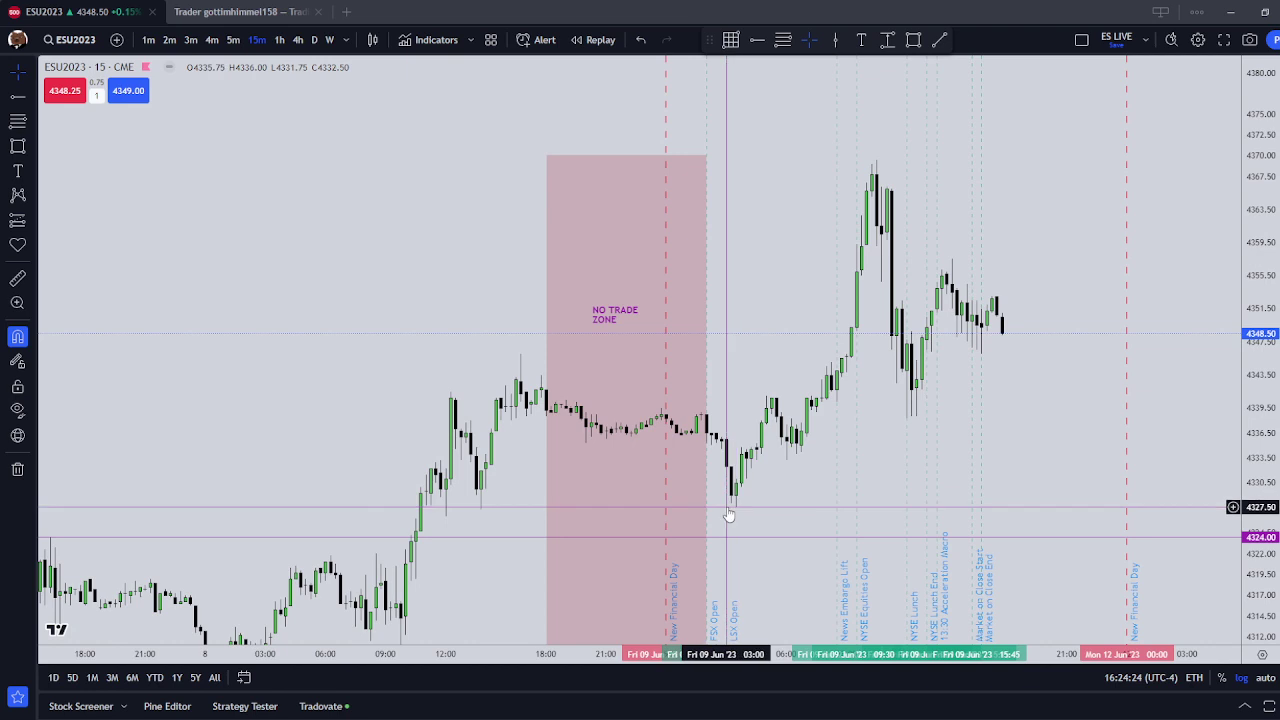
{"action": "scroll", "coordinate": [790, 513], "scroll_direction": "up", "scroll_amount": 2}
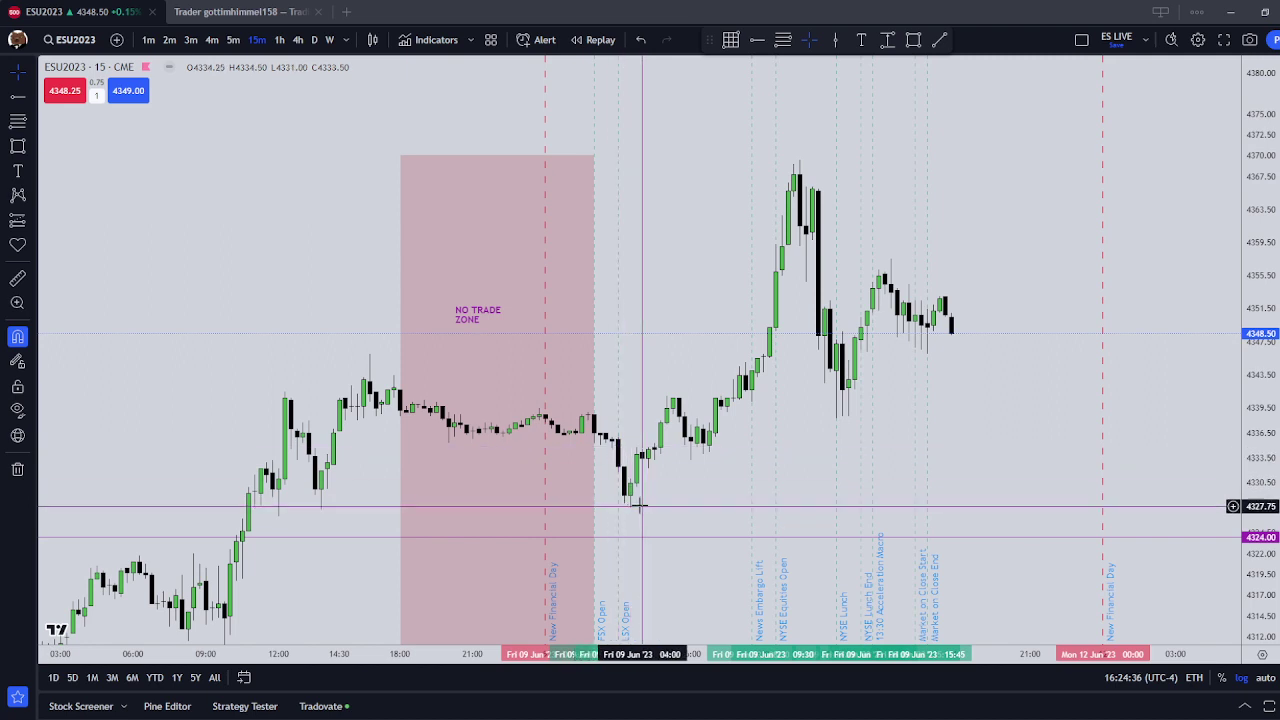
Examine the price action at the 08:30 News Embargo Lift and 09:30 NYSE Equities Open vertical lines on 9 June.
{"action": "left_click_drag", "start_coordinate": [637, 504], "coordinate": [526, 504]}
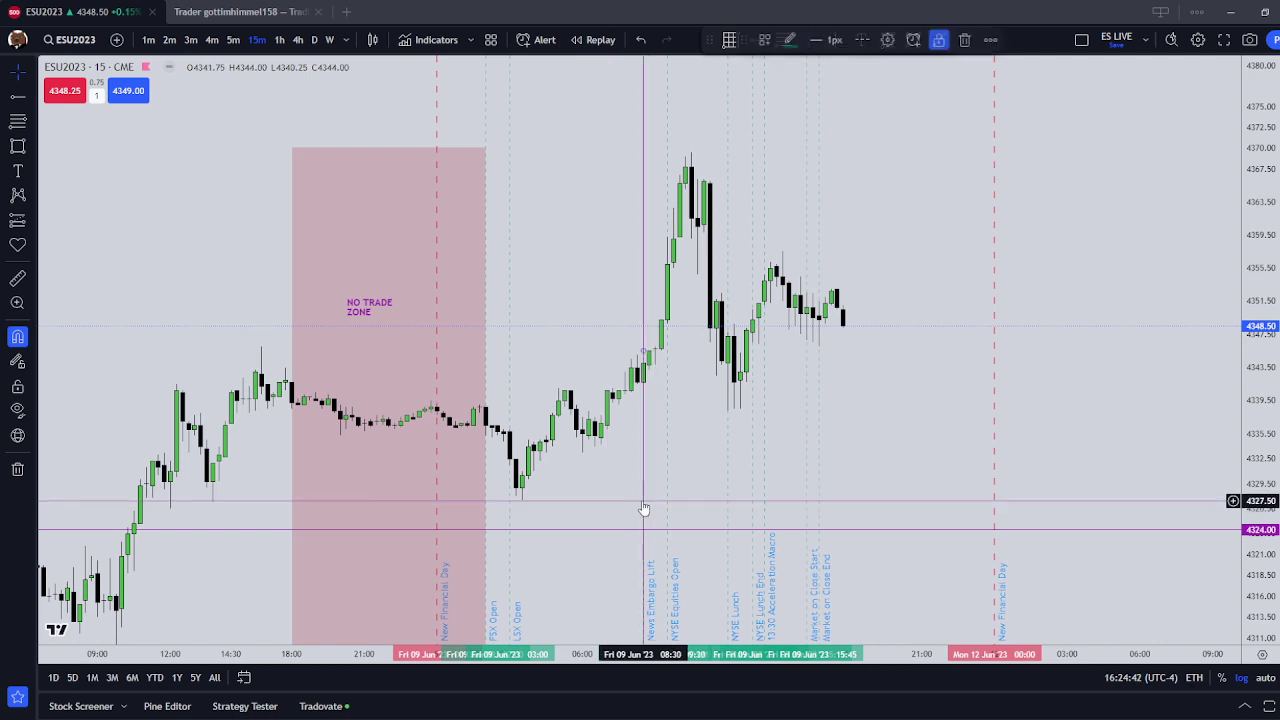
{"action": "left_click", "coordinate": [680, 484]}
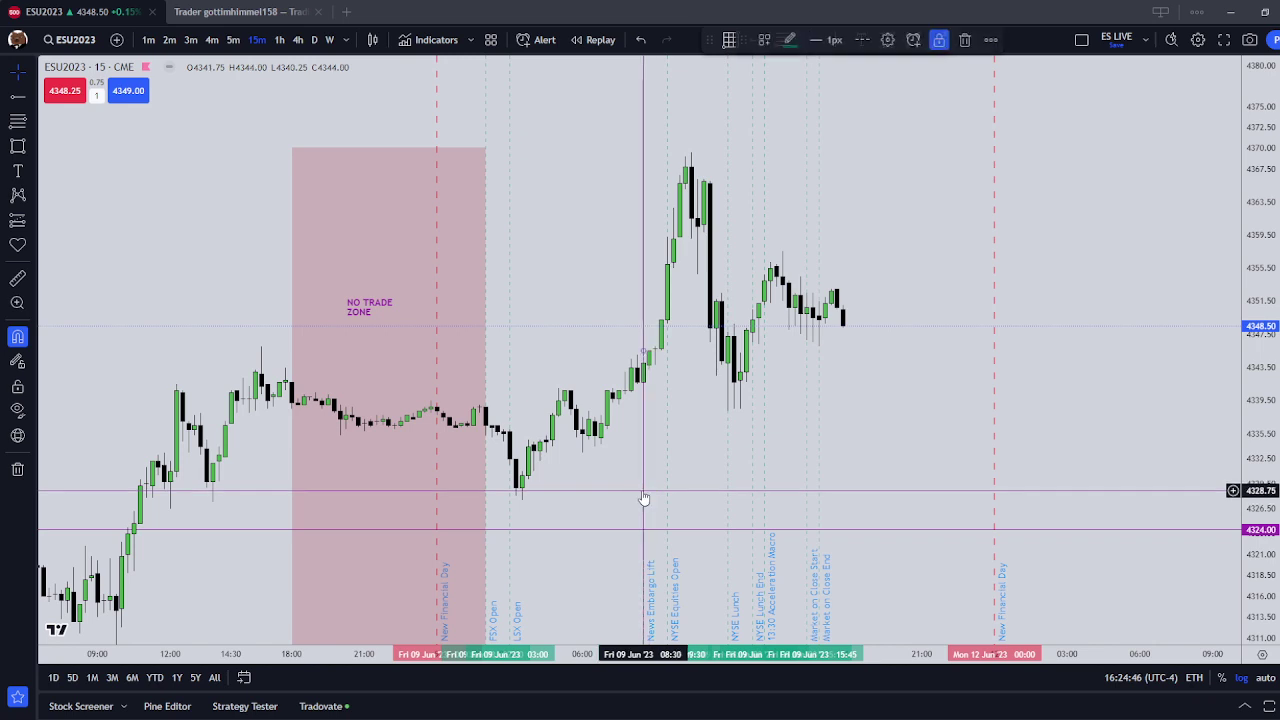
{"action": "left_click", "coordinate": [615, 487]}
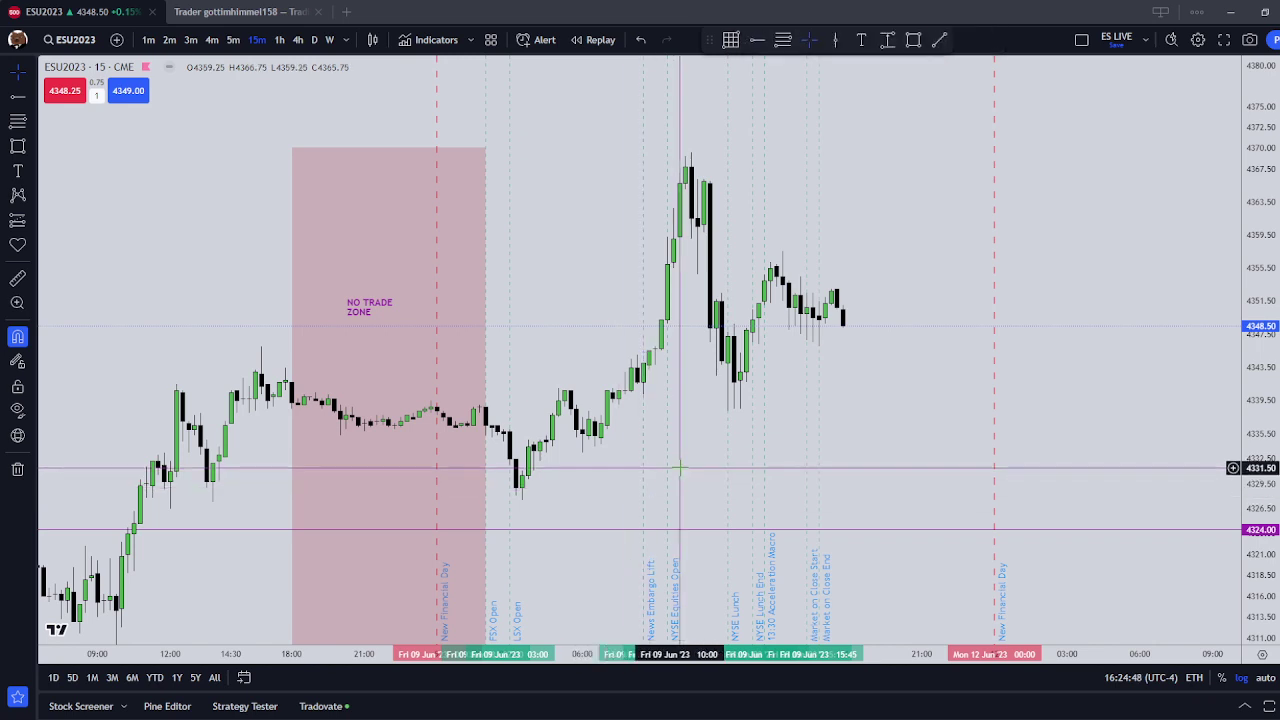
{"action": "scroll", "coordinate": [679, 467], "scroll_direction": "up", "scroll_amount": 2}
{"action": "scroll", "coordinate": [657, 470], "scroll_direction": "down", "scroll_amount": 2}
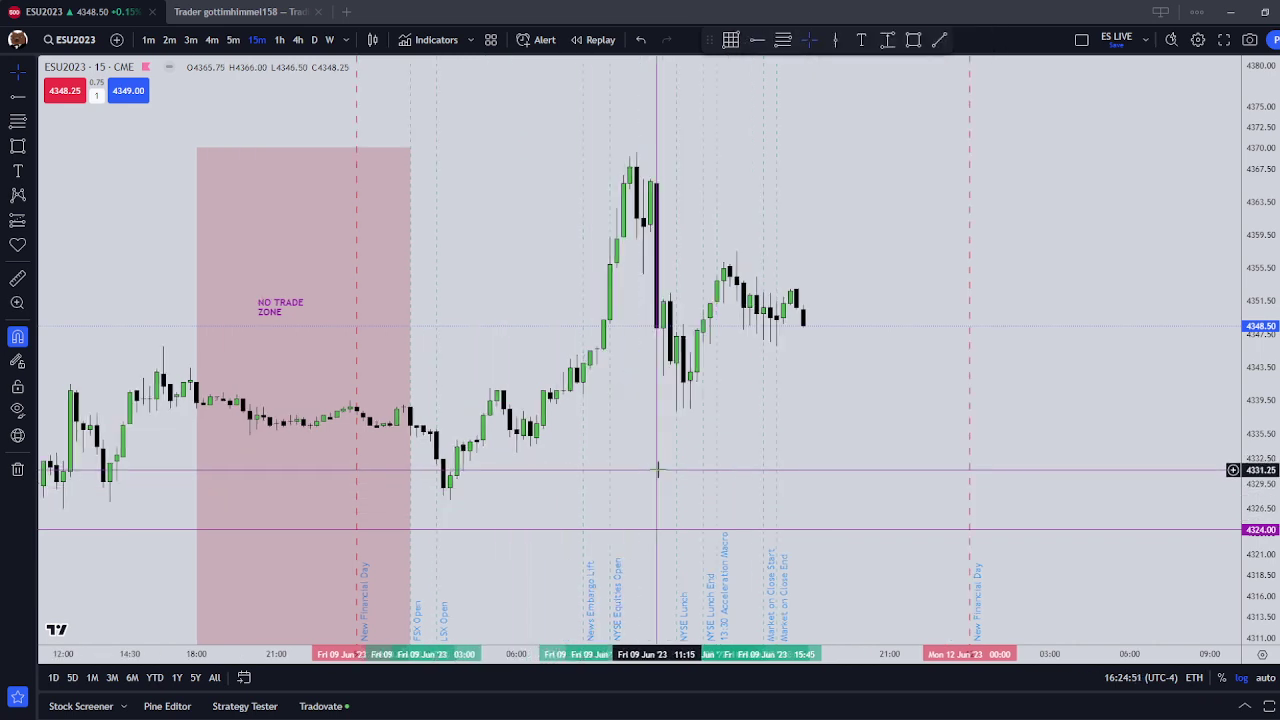
{"action": "scroll", "coordinate": [657, 470], "scroll_direction": "down", "scroll_amount": 1}
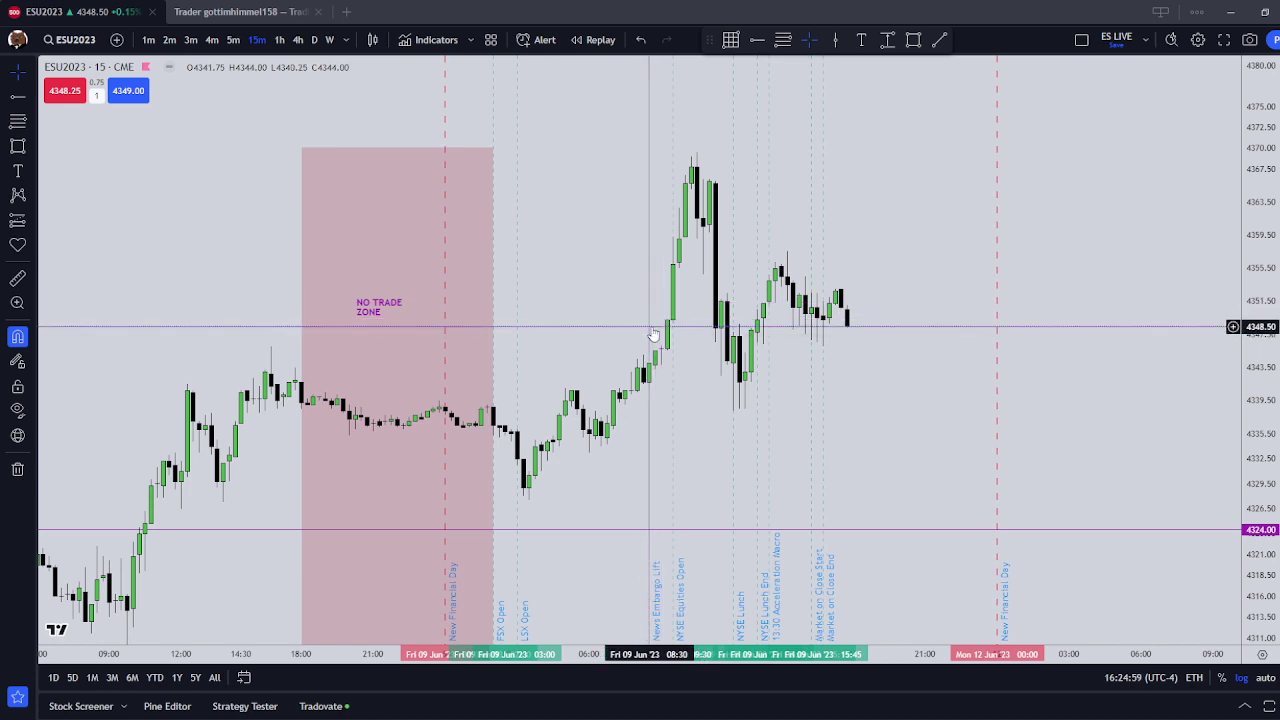
{"action": "left_click", "coordinate": [617, 327]}
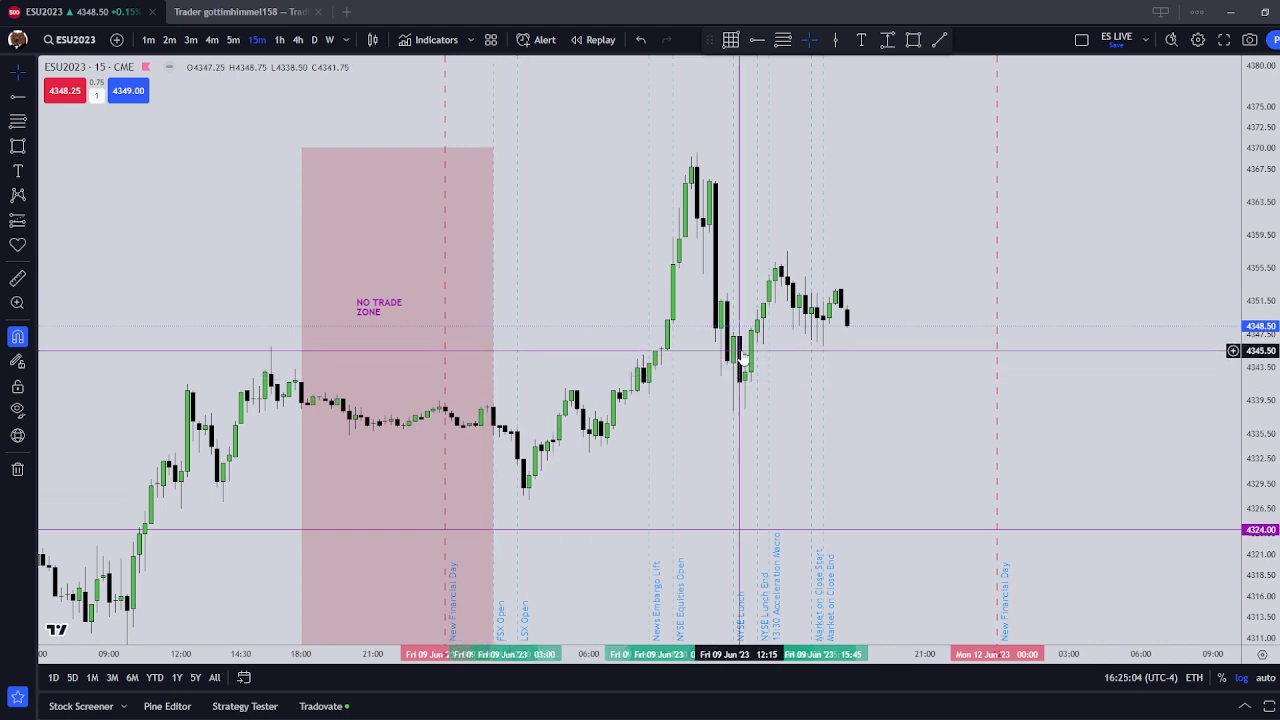
{"action": "scroll", "coordinate": [730, 343], "scroll_direction": "up", "scroll_amount": 2}
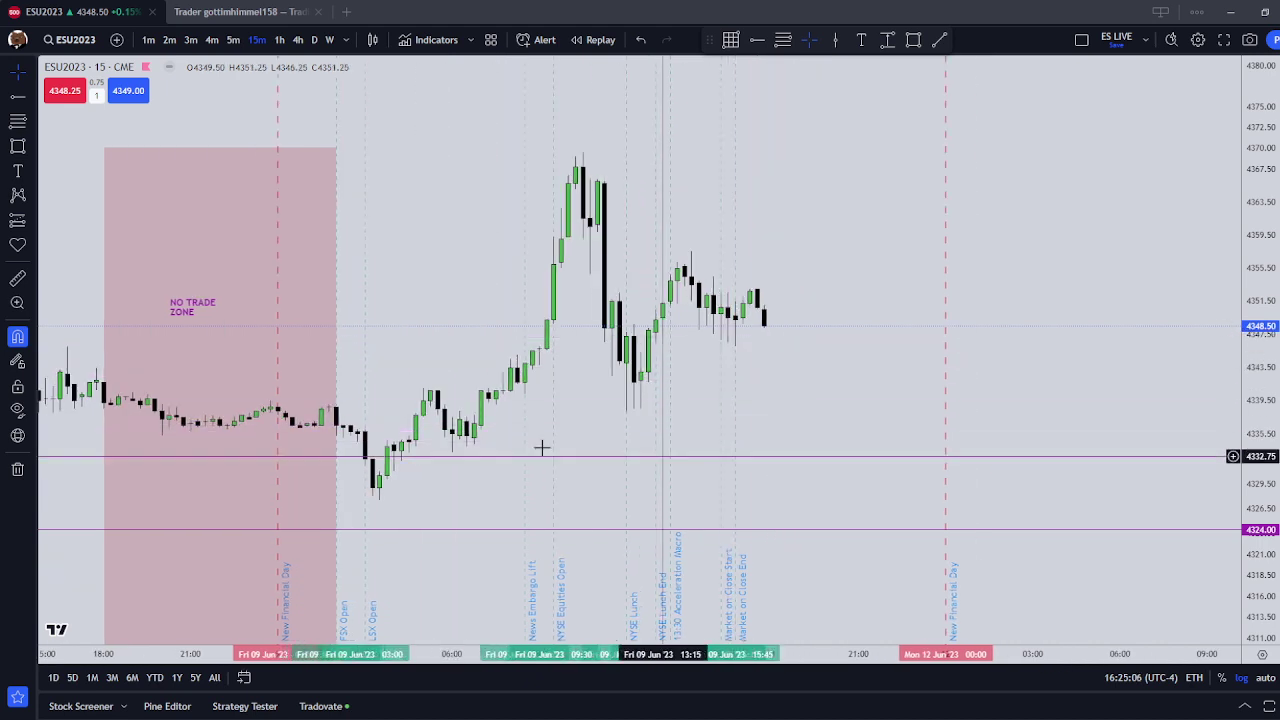
{"action": "mouse_move", "coordinate": [524, 368]}
{"action": "left_mouse_down"}
{"action": "mouse_move", "coordinate": [524, 299]}
{"action": "mouse_move", "coordinate": [524, 346]}
{"action": "mouse_move", "coordinate": [980, 360]}
{"action": "mouse_move", "coordinate": [609, 423]}
{"action": "mouse_move", "coordinate": [527, 514]}
{"action": "left_mouse_up"}
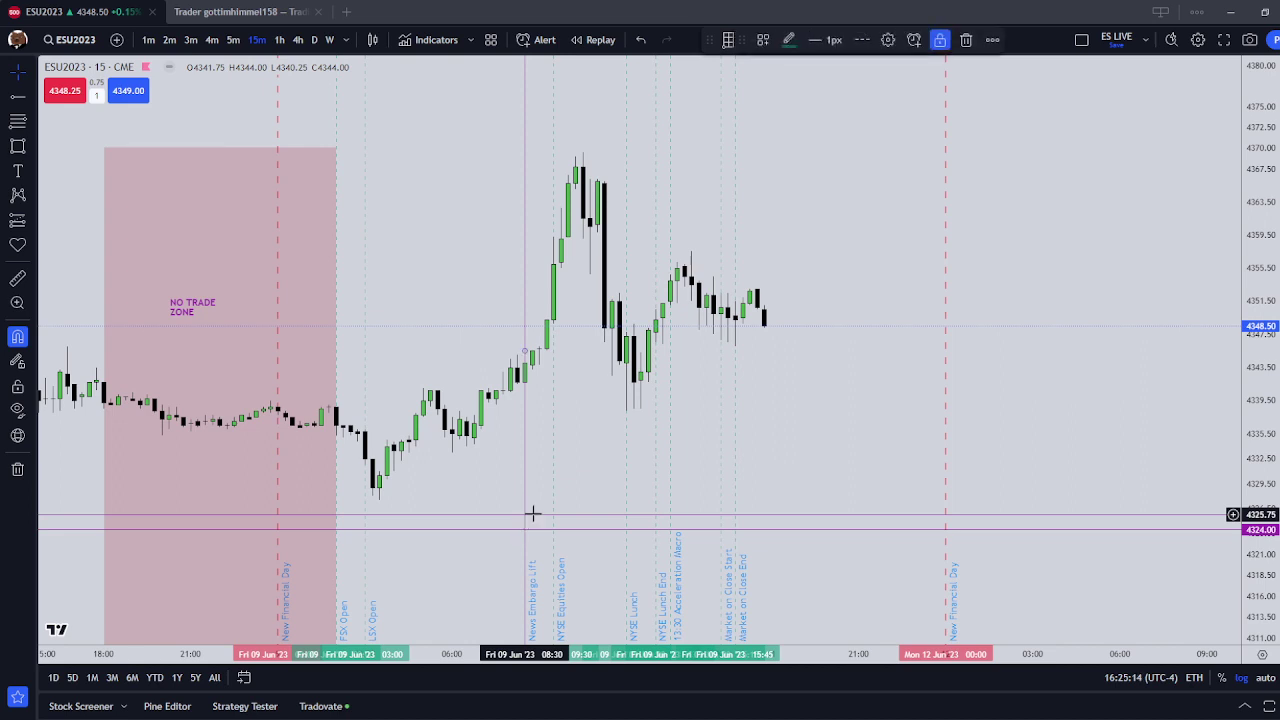
{"action": "mouse_move", "coordinate": [532, 513]}
{"action": "left_mouse_down"}
{"action": "mouse_move", "coordinate": [574, 506]}
{"action": "mouse_move", "coordinate": [556, 535]}
{"action": "left_mouse_up"}
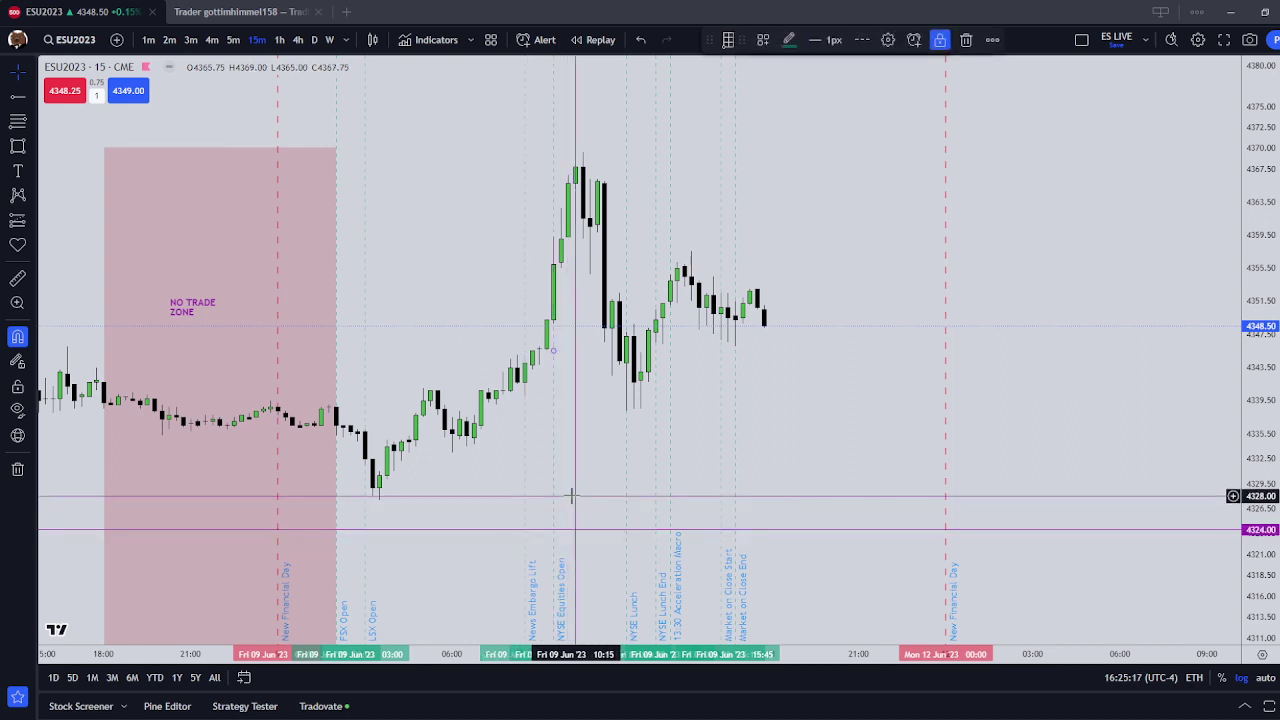
{"action": "left_click", "coordinate": [560, 496]}
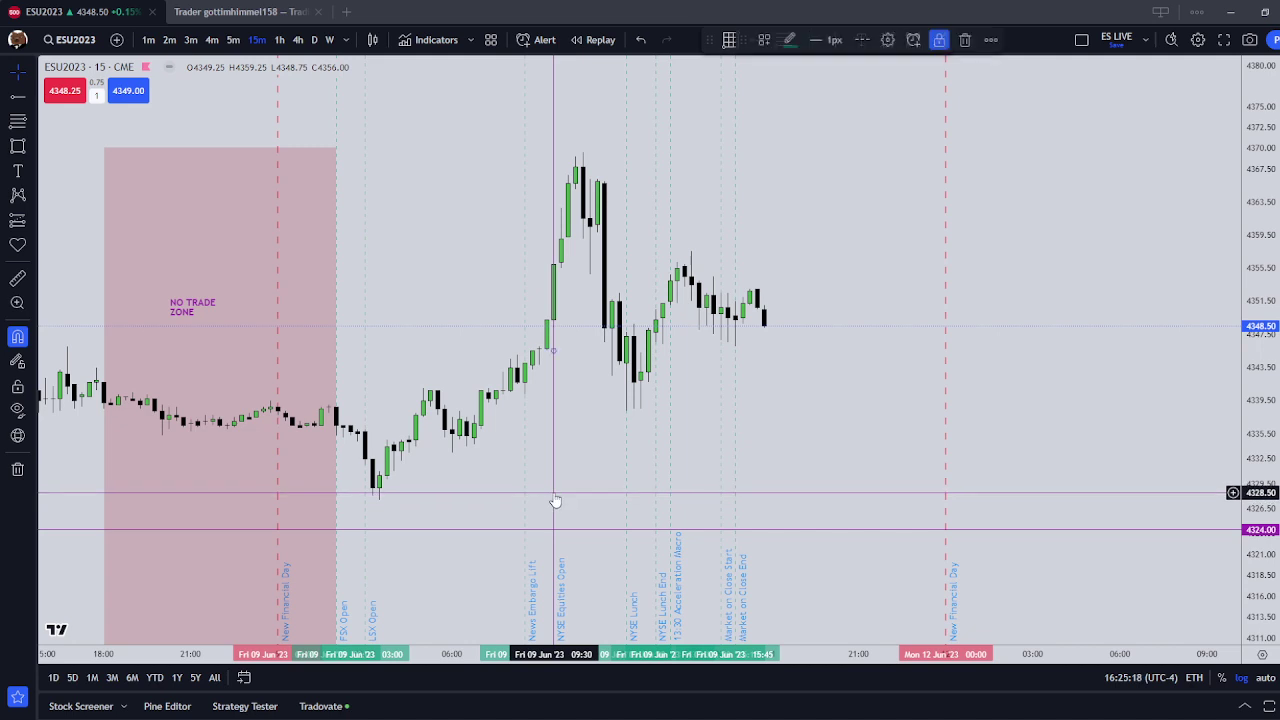
Examine the price action around the NYSE Lunch, NYSE Lunch End and 13:30 Acceleration Macro vertical lines on 9 June.
{"action": "scroll", "coordinate": [569, 474], "scroll_direction": "down", "scroll_amount": 1}
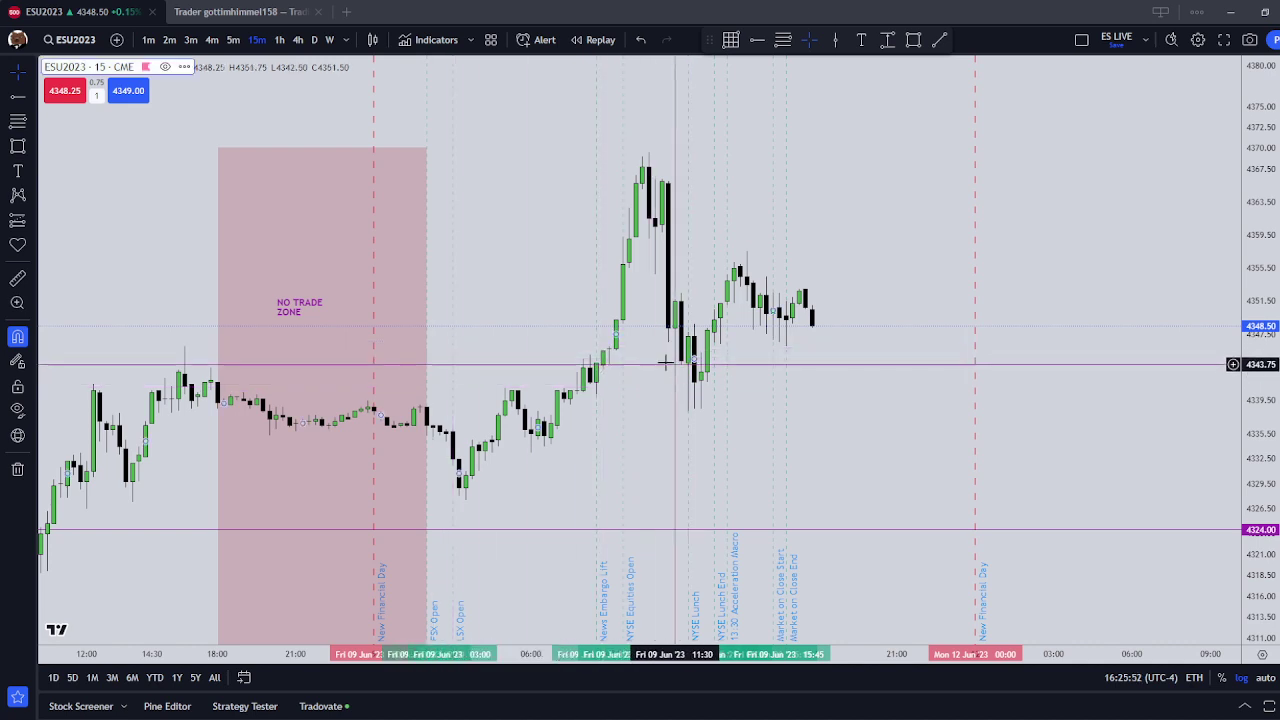
{"action": "scroll", "coordinate": [689, 338], "scroll_direction": "up", "scroll_amount": 2}
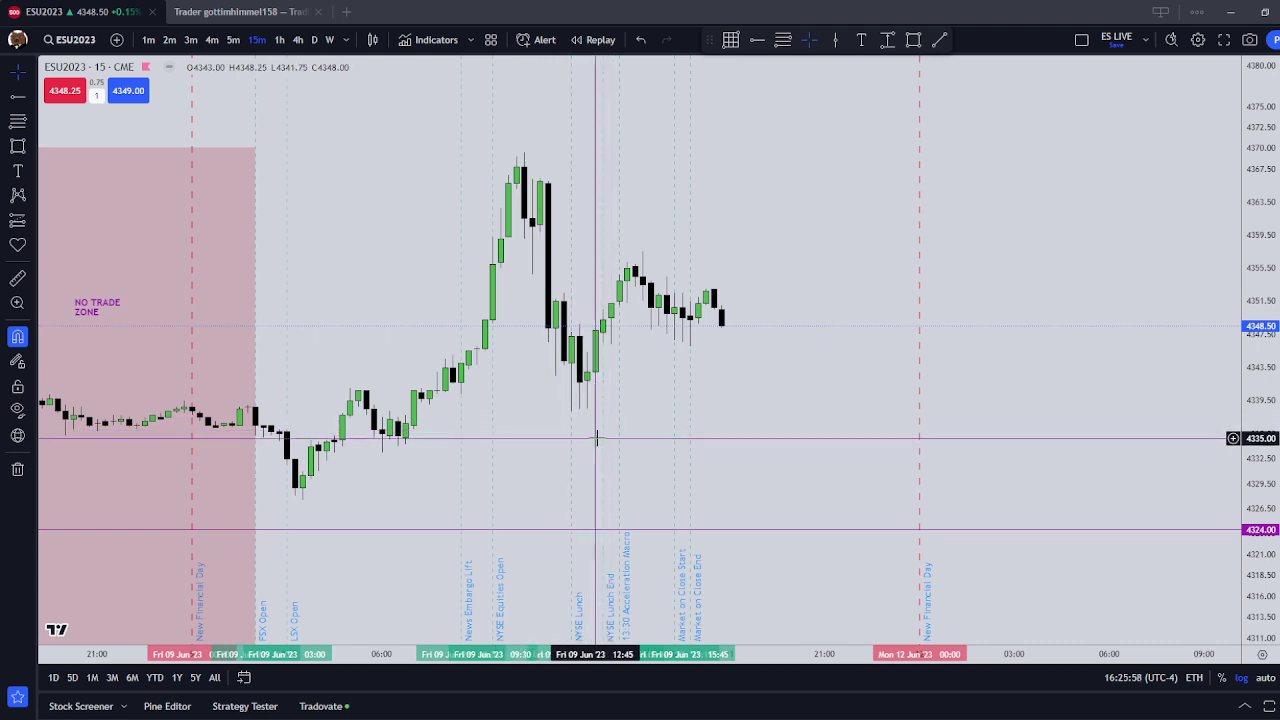
{"action": "scroll", "coordinate": [548, 371], "scroll_direction": "down", "scroll_amount": 2}
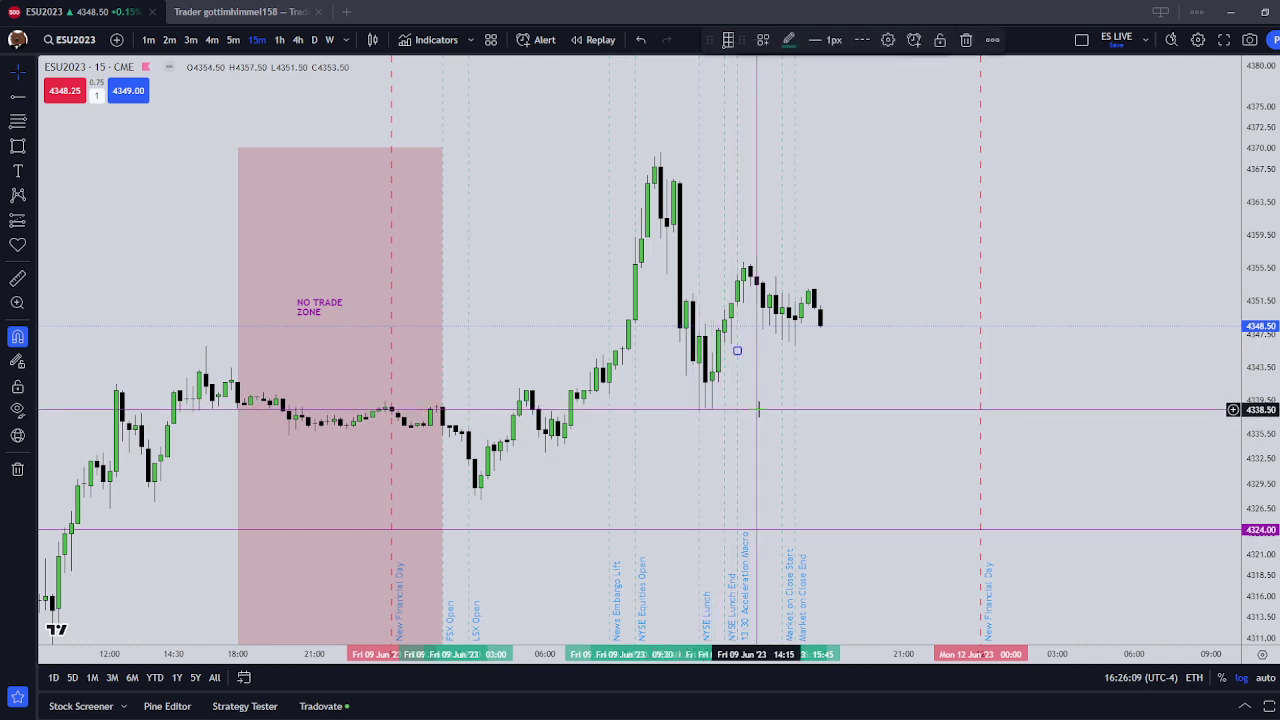
{"action": "scroll", "coordinate": [771, 413], "scroll_direction": "up", "scroll_amount": 2}
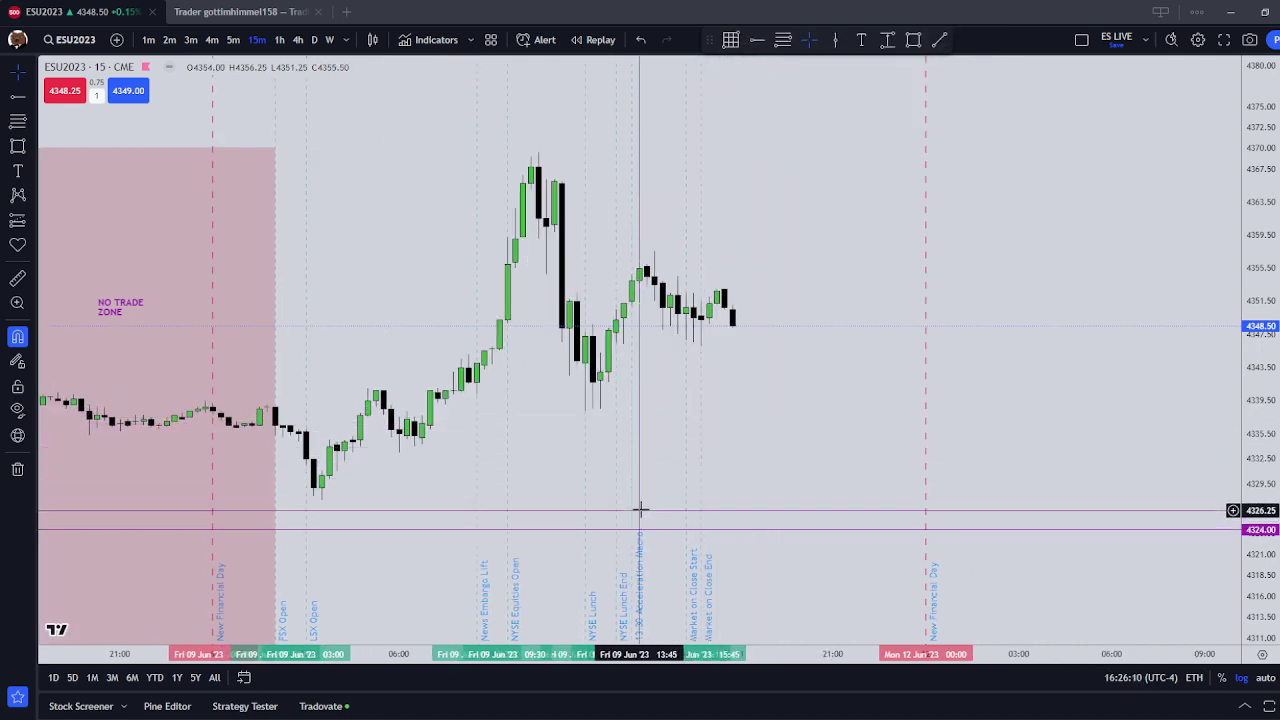
{"action": "scroll", "coordinate": [631, 503], "scroll_direction": "up", "scroll_amount": 1}
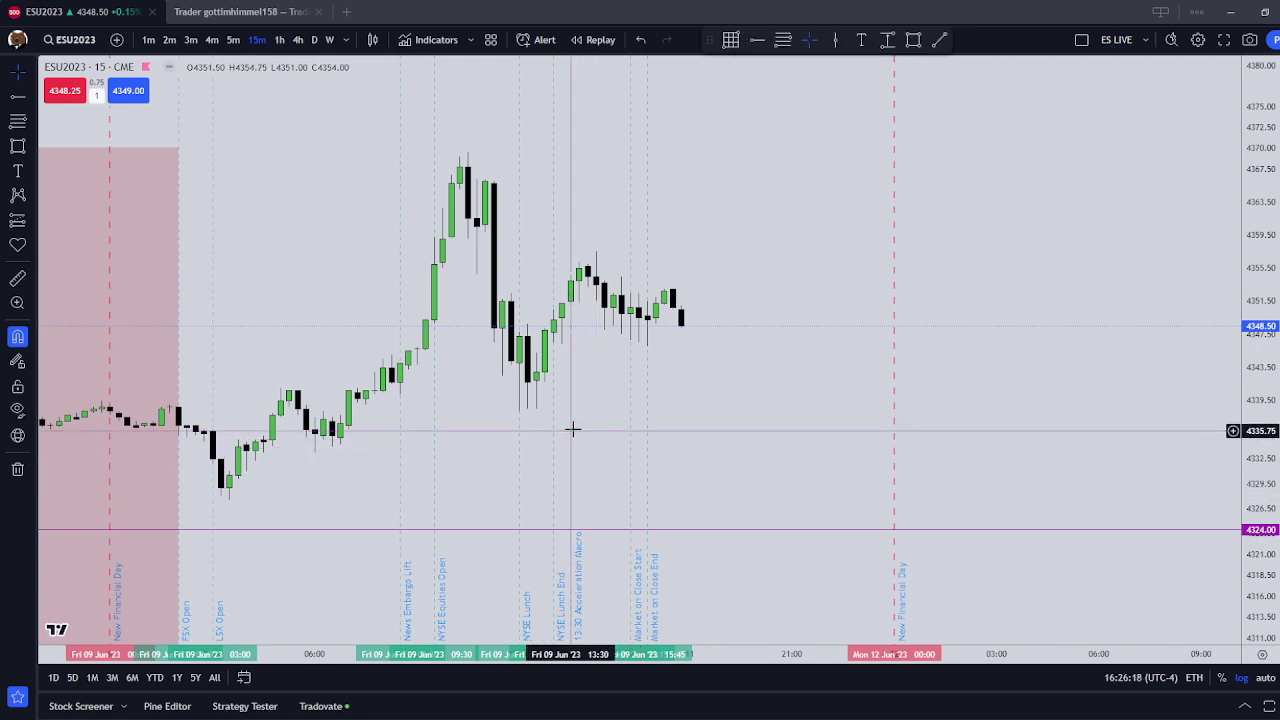
{"action": "scroll", "coordinate": [570, 445], "scroll_direction": "down", "scroll_amount": 1}
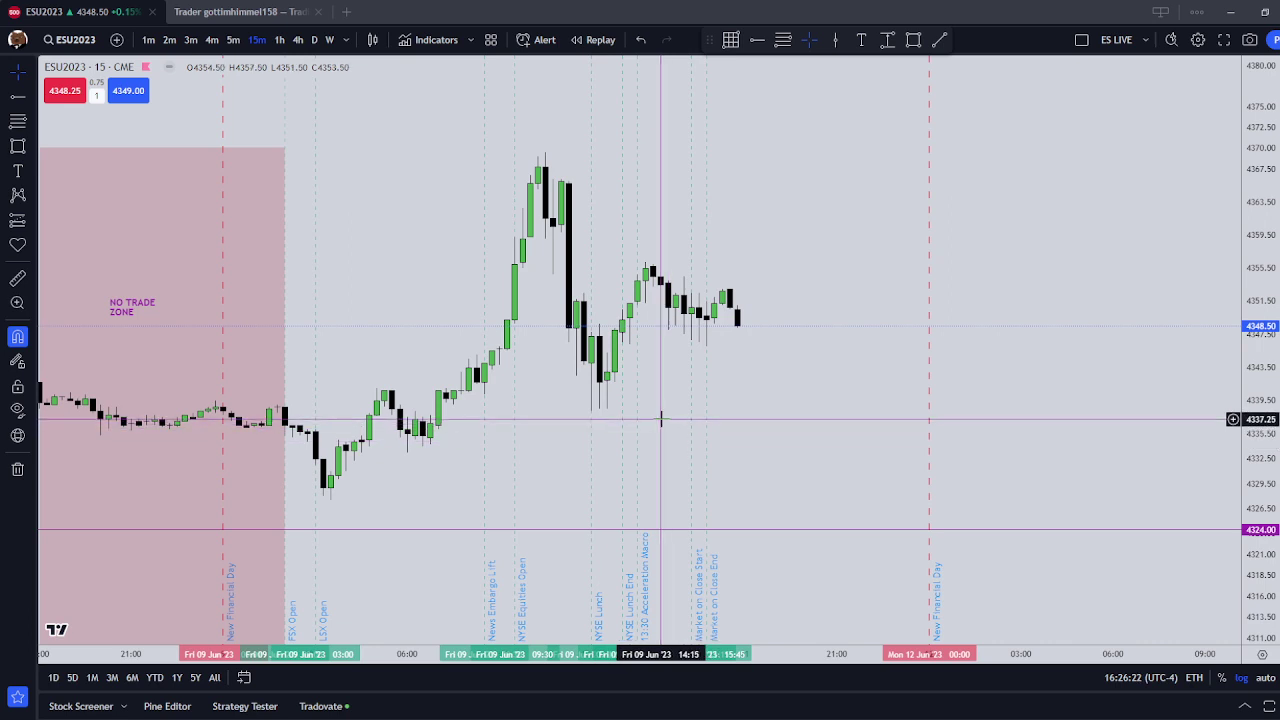
{"action": "scroll", "coordinate": [655, 425], "scroll_direction": "up", "scroll_amount": 1}
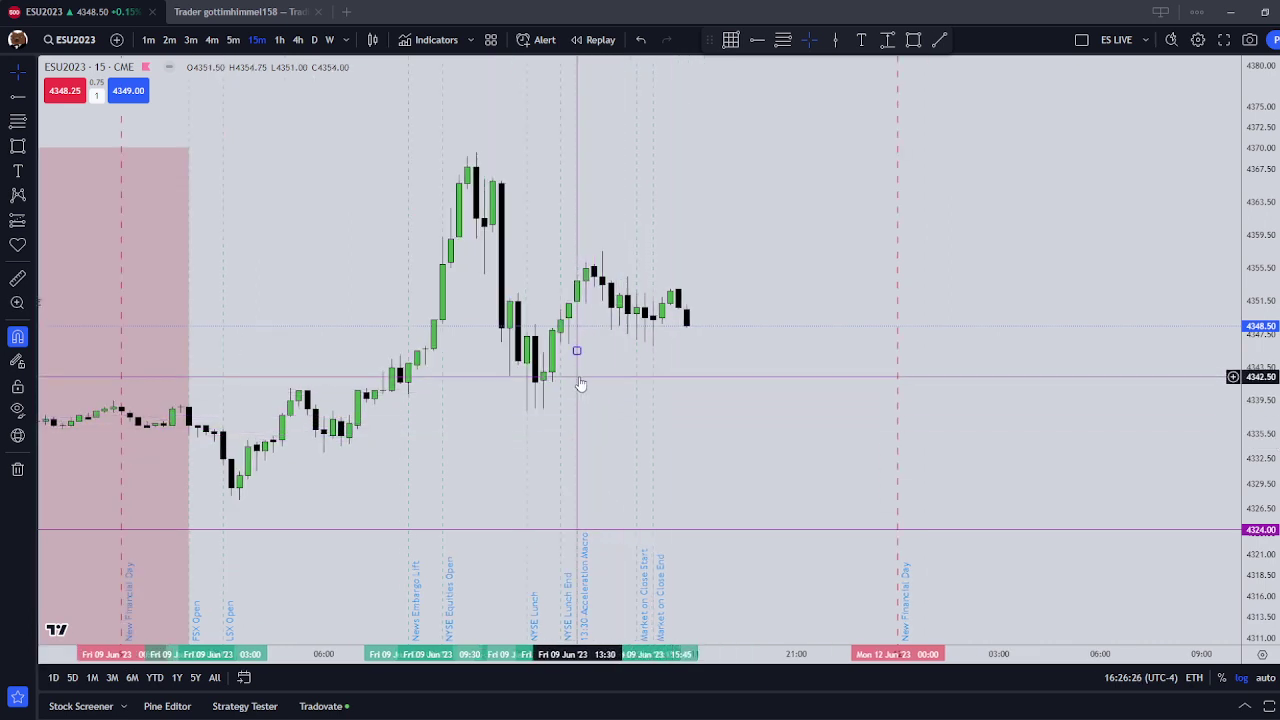
Switch the chart to the 5-minute timeframe and examine the price action around the Market on Close Start and End lines on 9 June.
{"action": "left_click", "coordinate": [609, 360]}
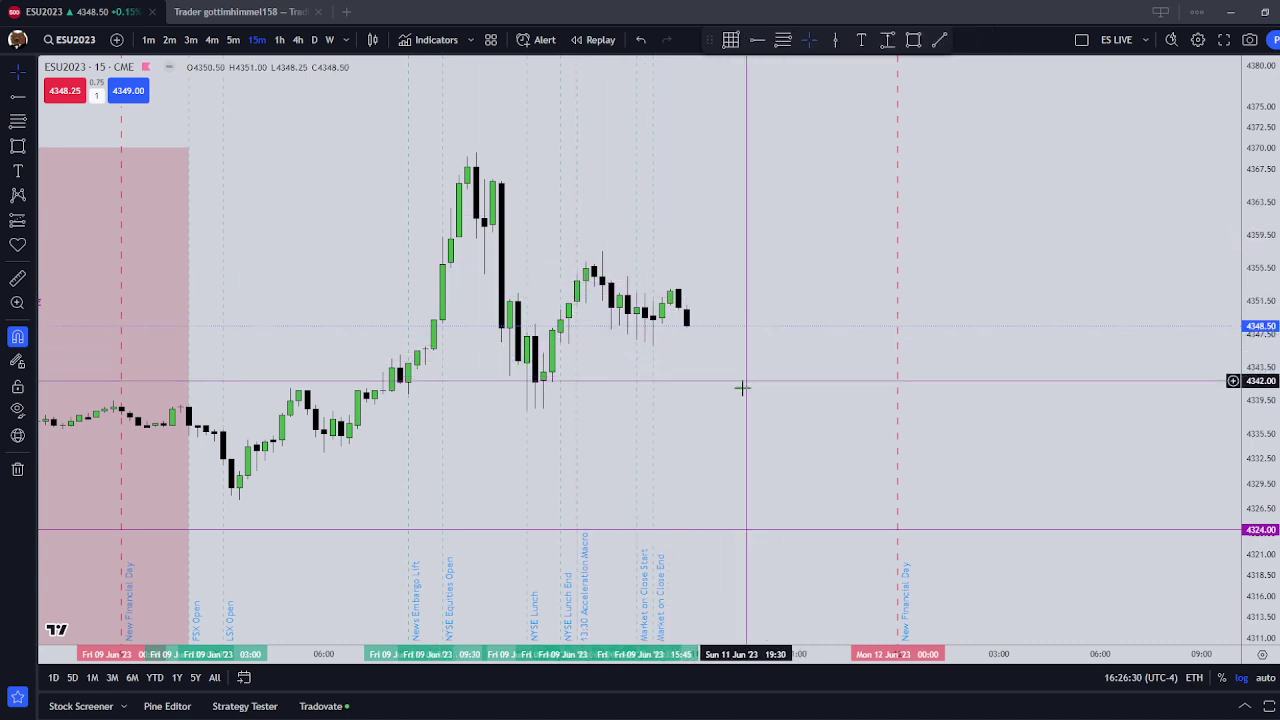
{"action": "scroll", "coordinate": [741, 401], "scroll_direction": "up", "scroll_amount": 2}
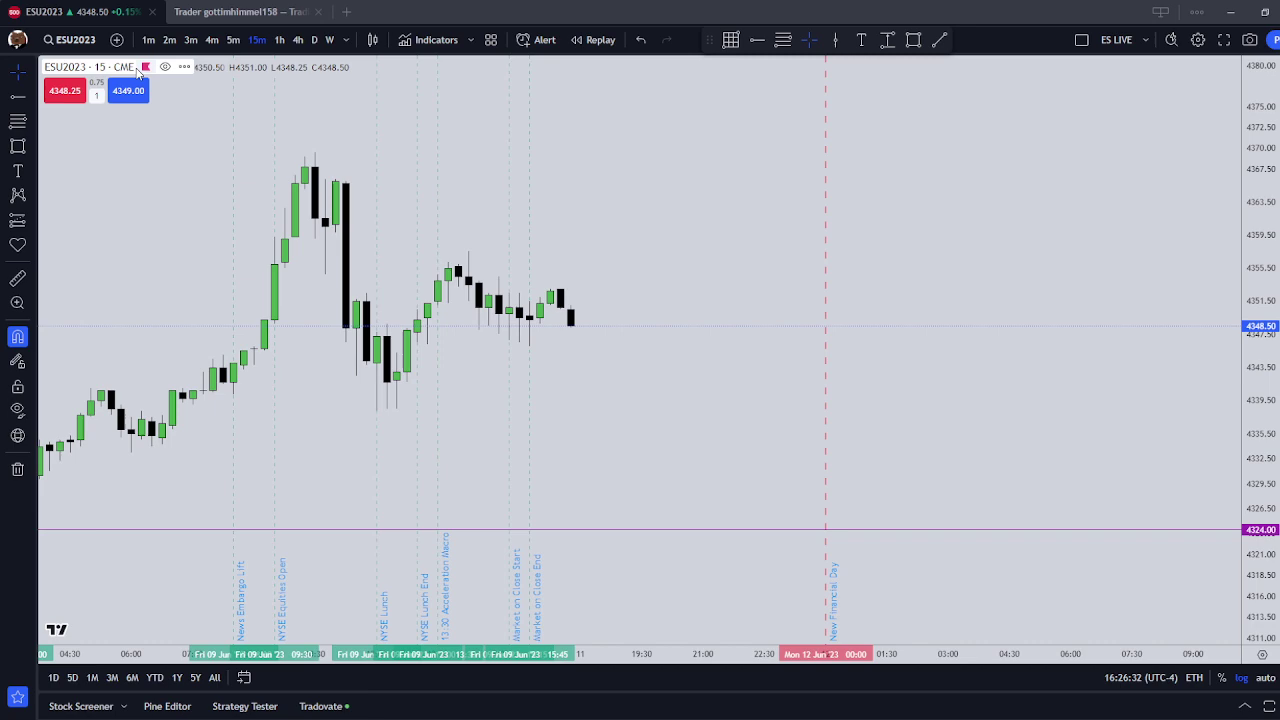
{"action": "left_click", "coordinate": [232, 40]}
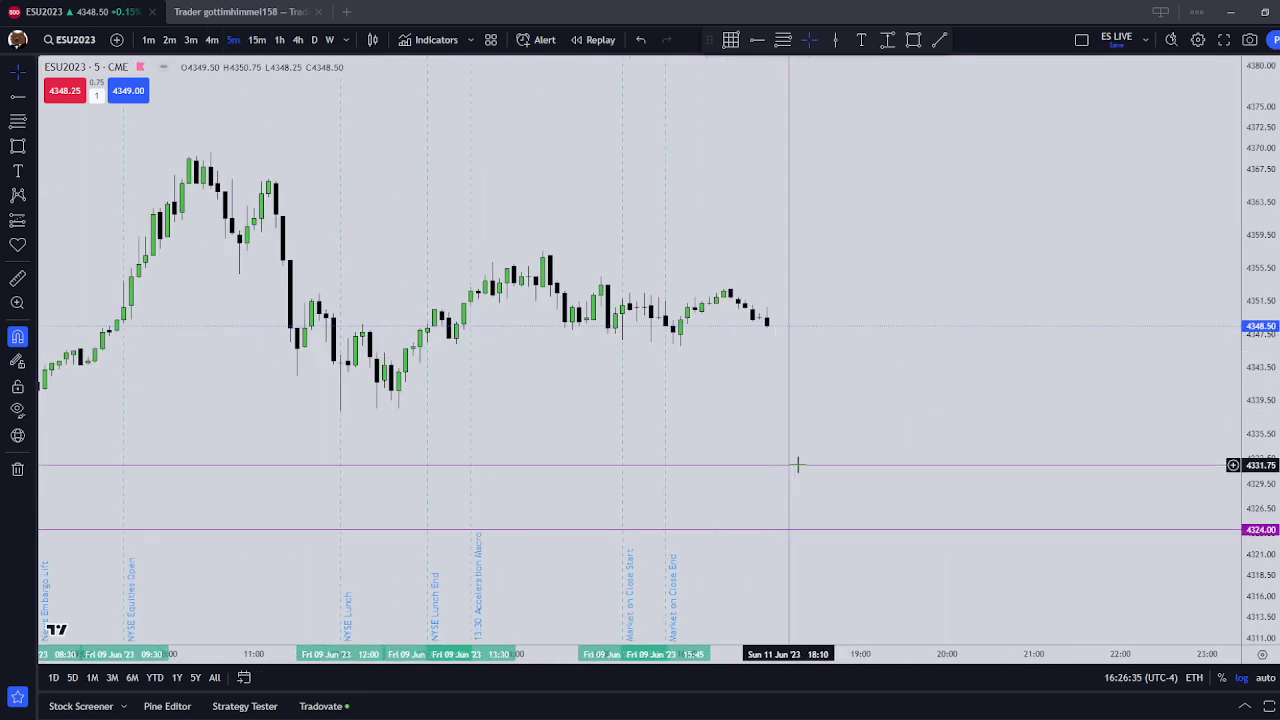
{"action": "left_click_drag", "start_coordinate": [1260, 494], "coordinate": [1260, 206]}
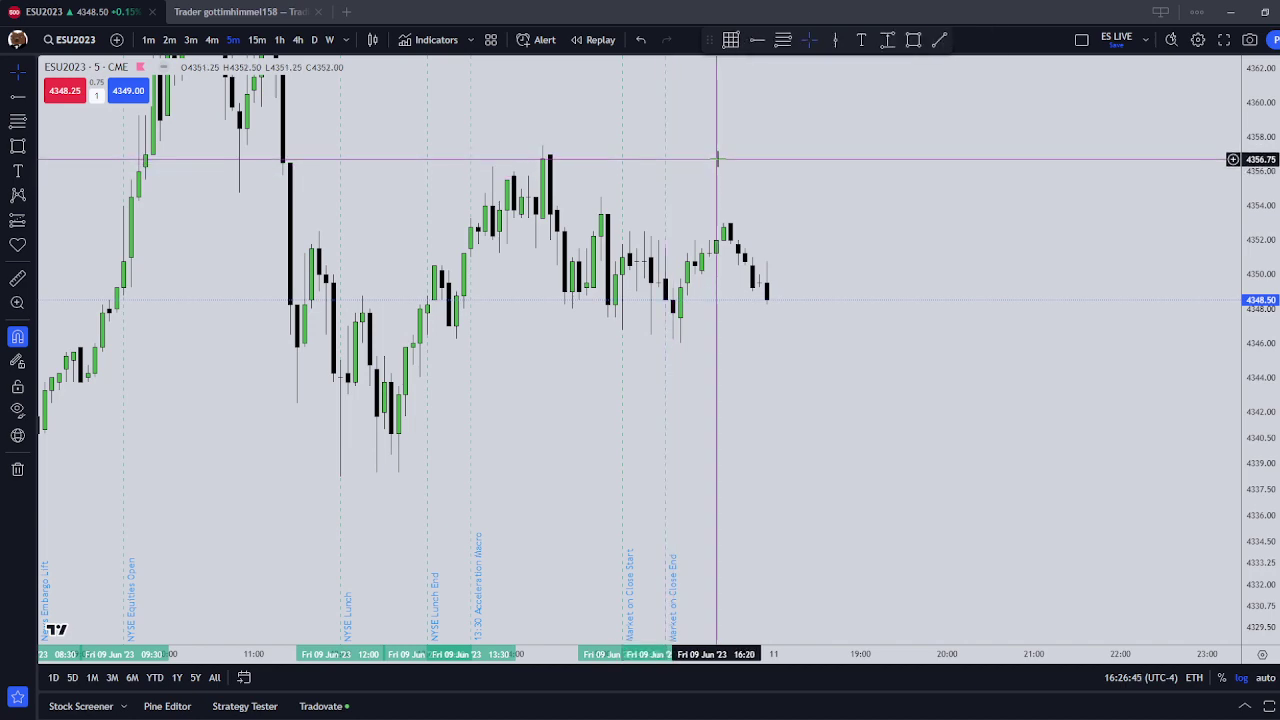
{"action": "scroll", "coordinate": [786, 286], "scroll_direction": "down", "scroll_amount": 3}
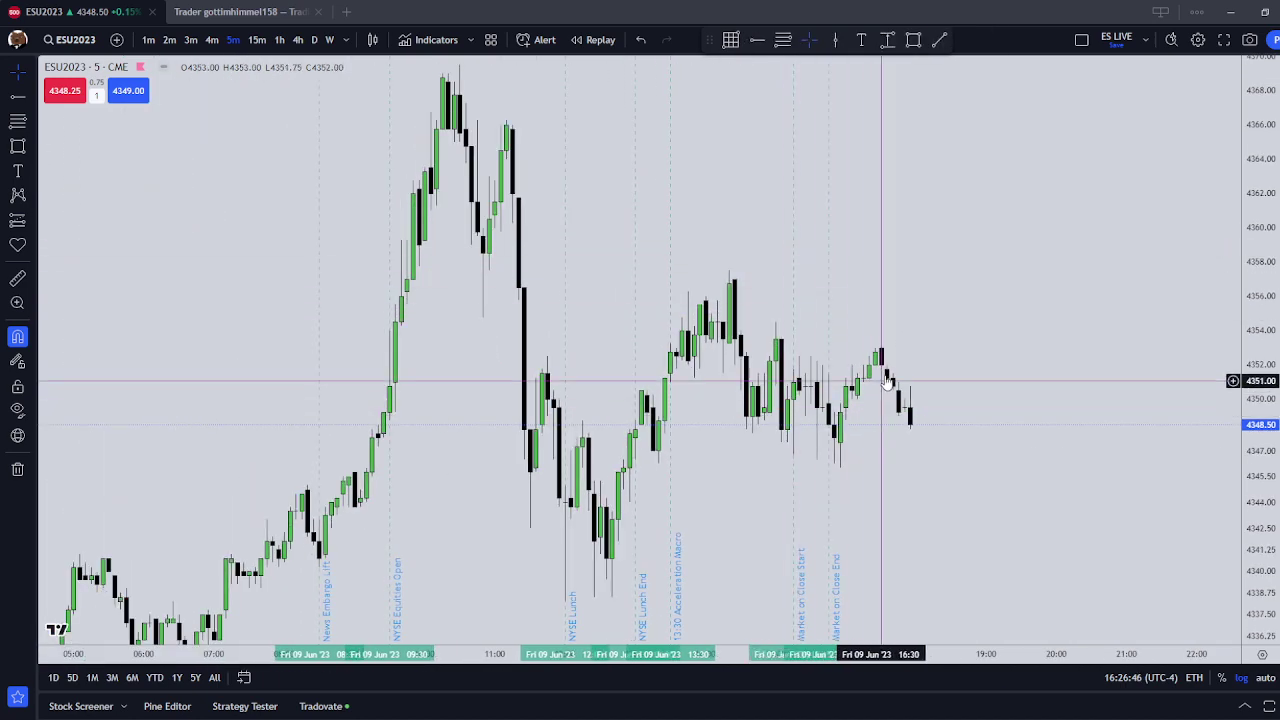
{"action": "scroll", "coordinate": [914, 477], "scroll_direction": "up", "scroll_amount": 2}
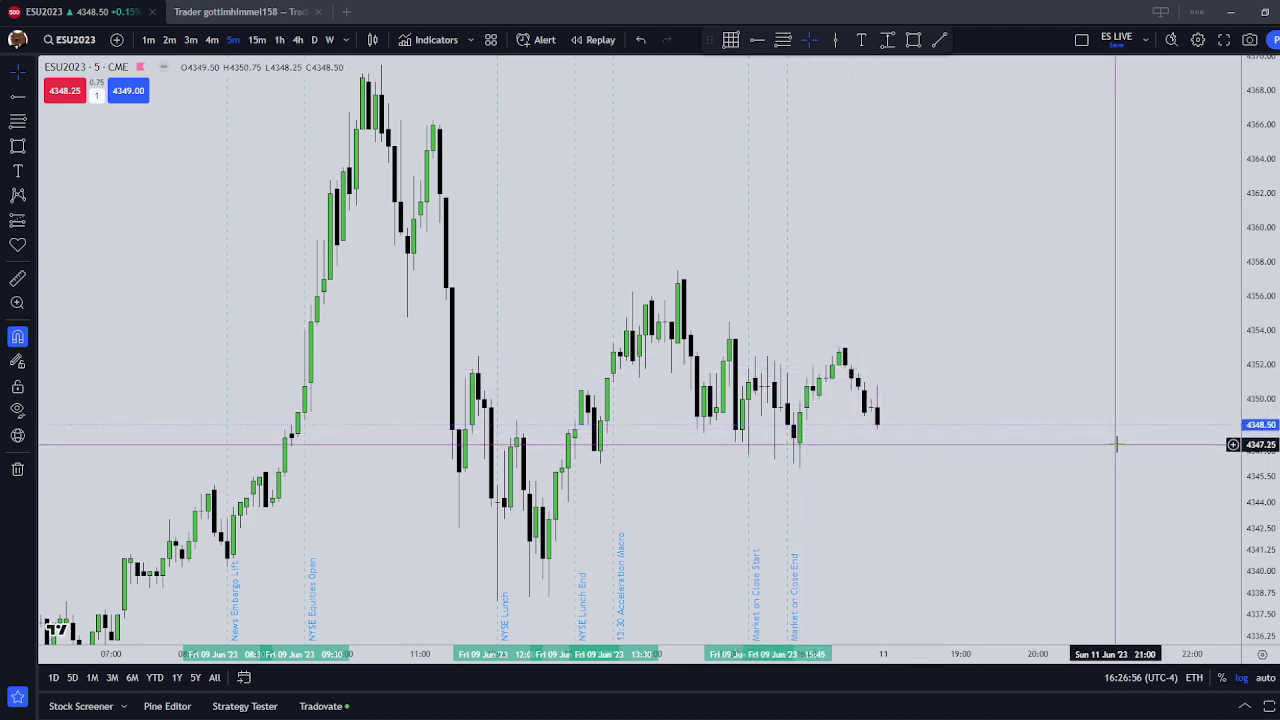
{"action": "scroll", "coordinate": [820, 345], "scroll_direction": "down", "scroll_amount": 1}
{"action": "scroll", "coordinate": [820, 344], "scroll_direction": "down", "scroll_amount": 3}
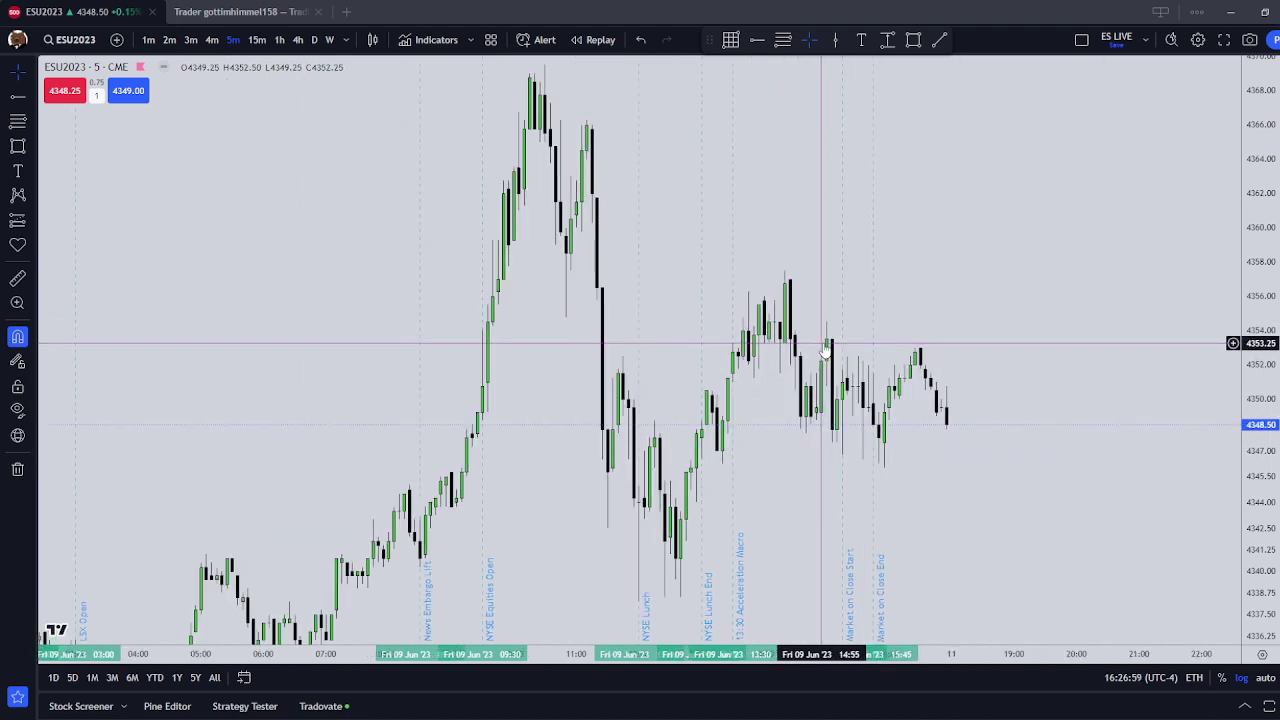
Return the chart to the 15-minute timeframe and examine the no trade zone from its 18:00 start on 8 June to the FSX Open.
{"action": "left_click_drag", "start_coordinate": [389, 330], "coordinate": [448, 197]}
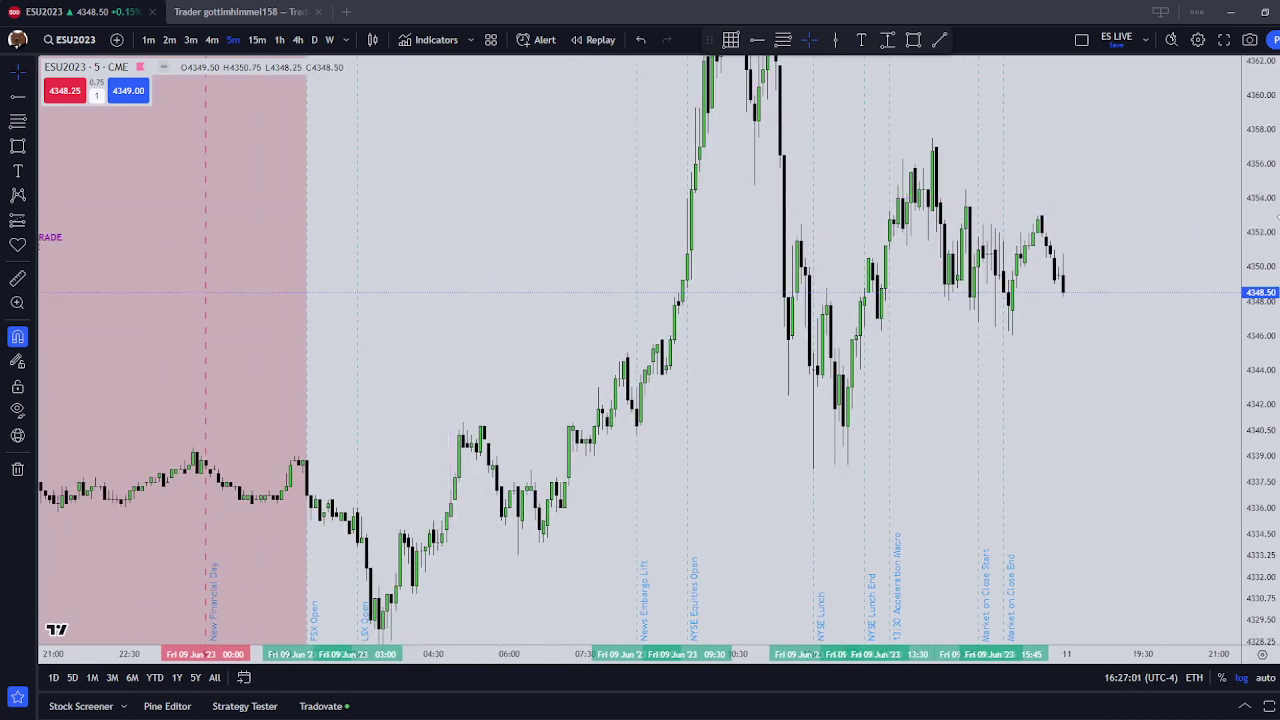
{"action": "left_click_drag", "start_coordinate": [1271, 216], "coordinate": [1260, 420]}
{"action": "scroll", "coordinate": [1146, 394], "scroll_direction": "down", "scroll_amount": 1}
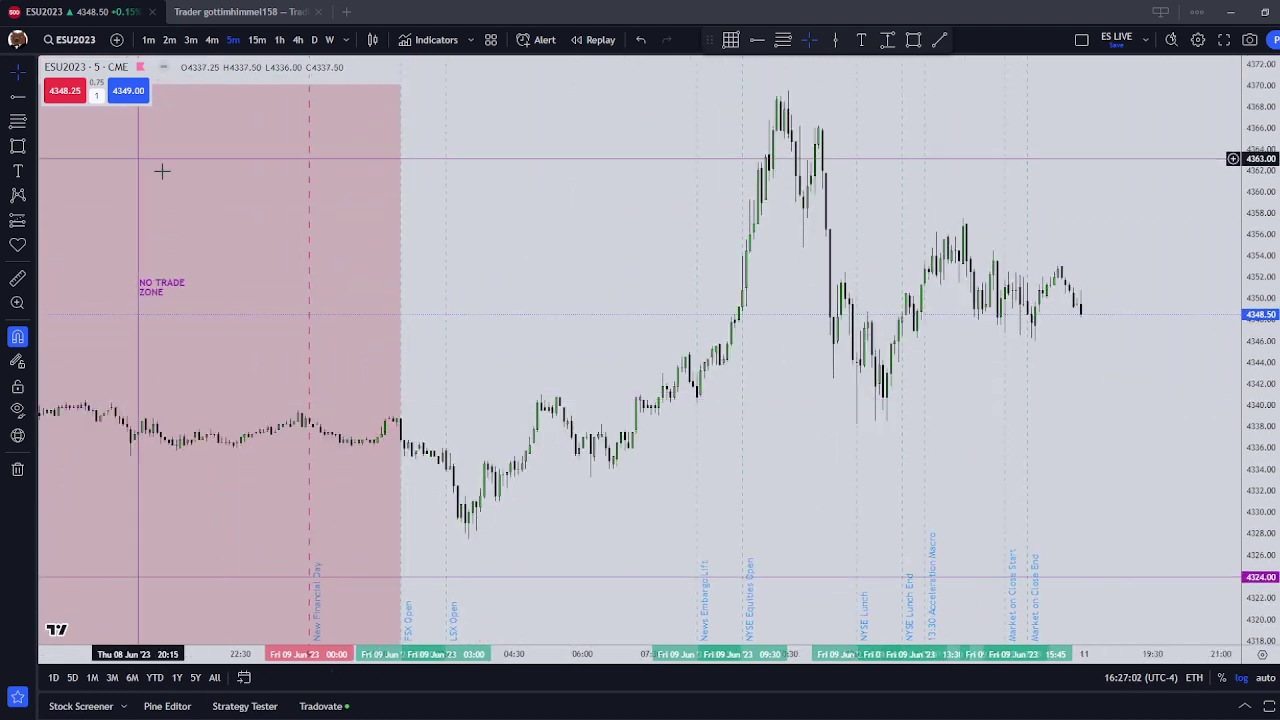
{"action": "left_click", "coordinate": [257, 40]}
{"action": "left_click_drag", "start_coordinate": [714, 351], "coordinate": [418, 334]}
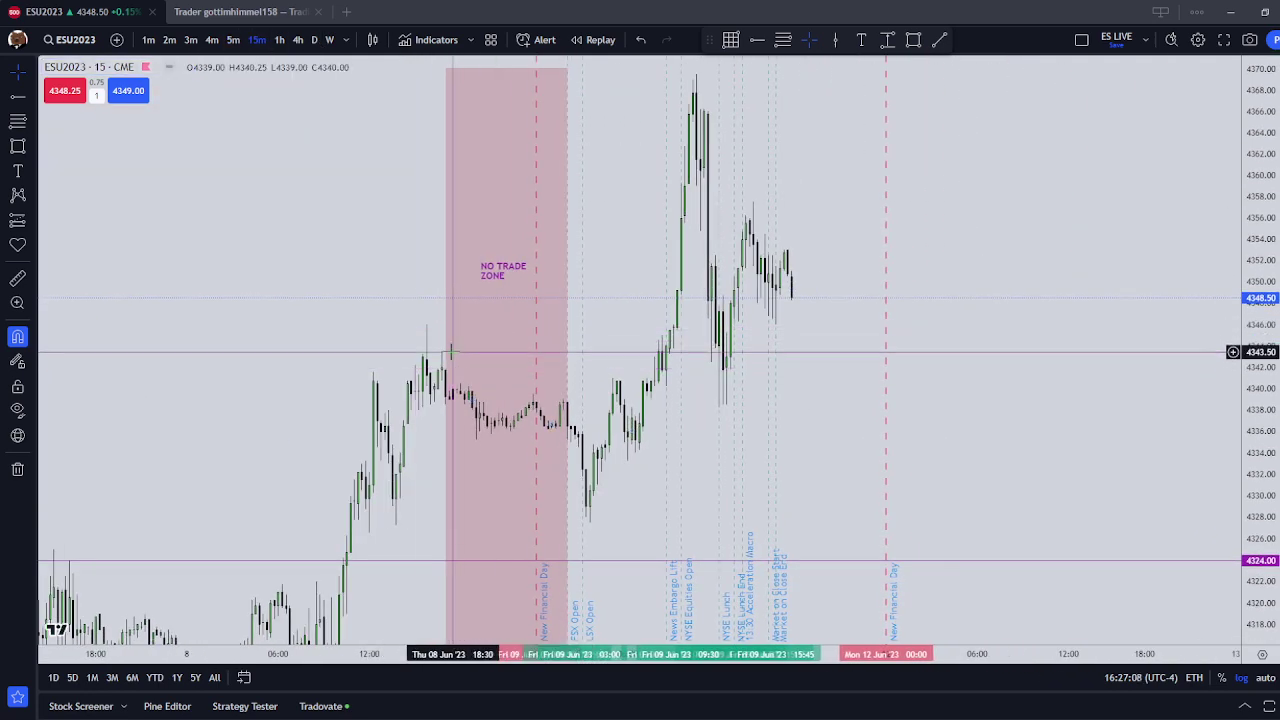
{"action": "left_click", "coordinate": [448, 357]}
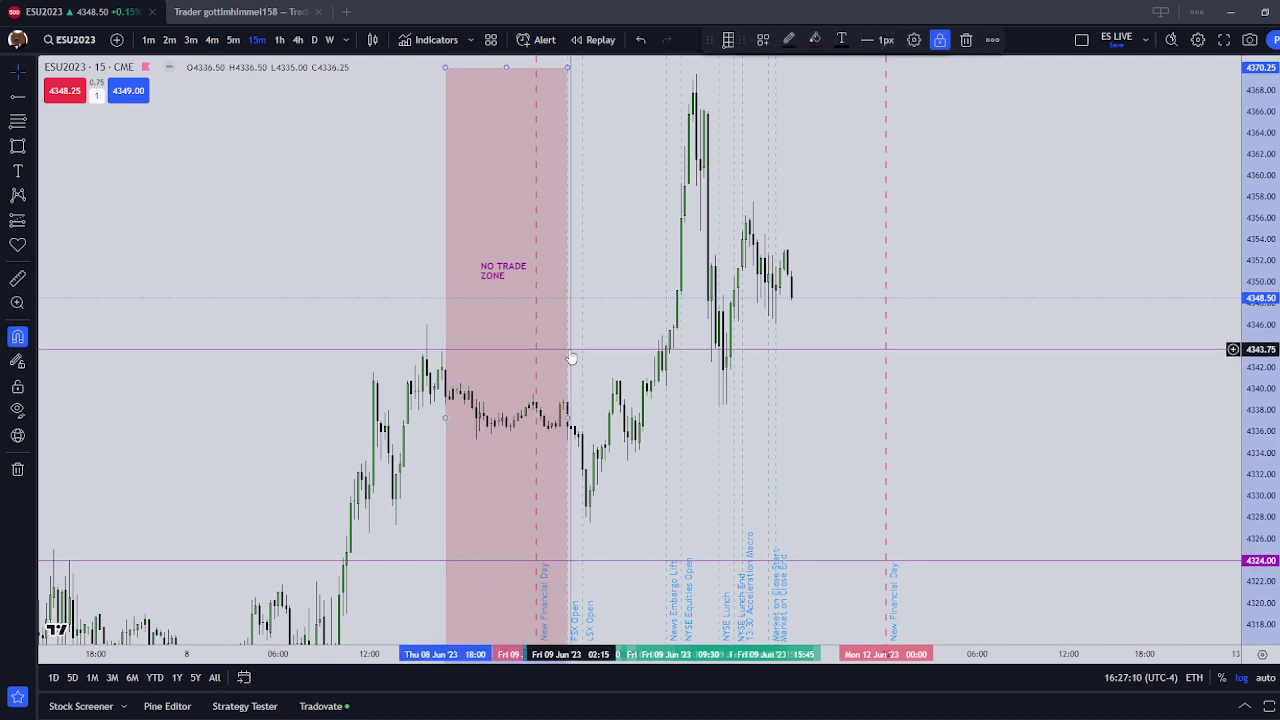
{"action": "left_click", "coordinate": [630, 354]}
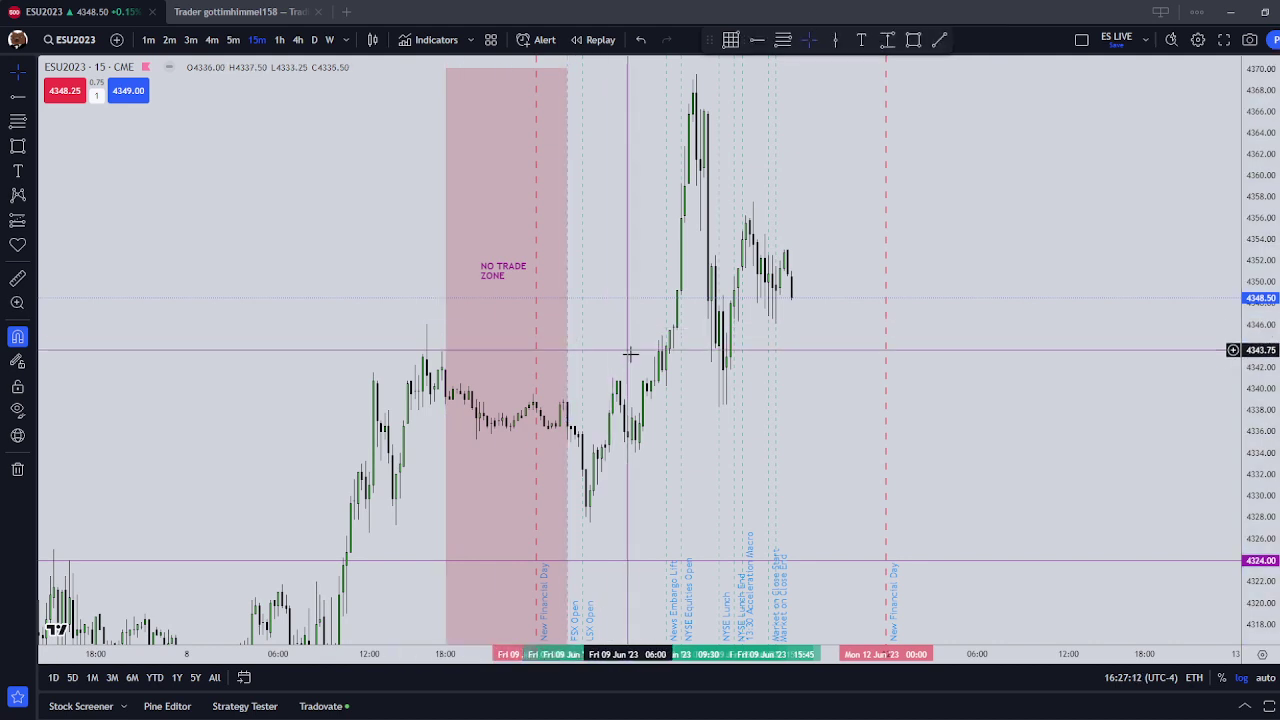
Compare the price moves at the News Embargo Lift, NYSE Equities Open, NYSE Lunch and 13:30 Acceleration Macro lines on 9 June.
{"action": "scroll", "coordinate": [630, 356], "scroll_direction": "up", "scroll_amount": 1}
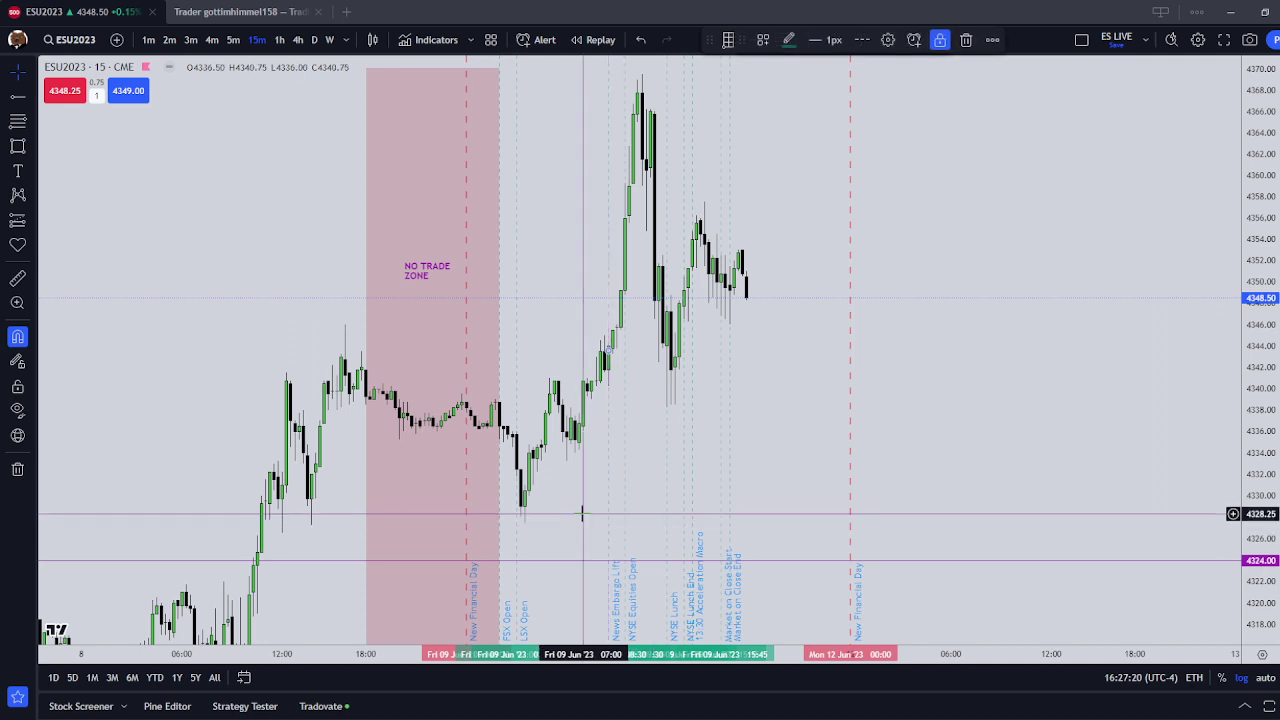
{"action": "left_click", "coordinate": [622, 451]}
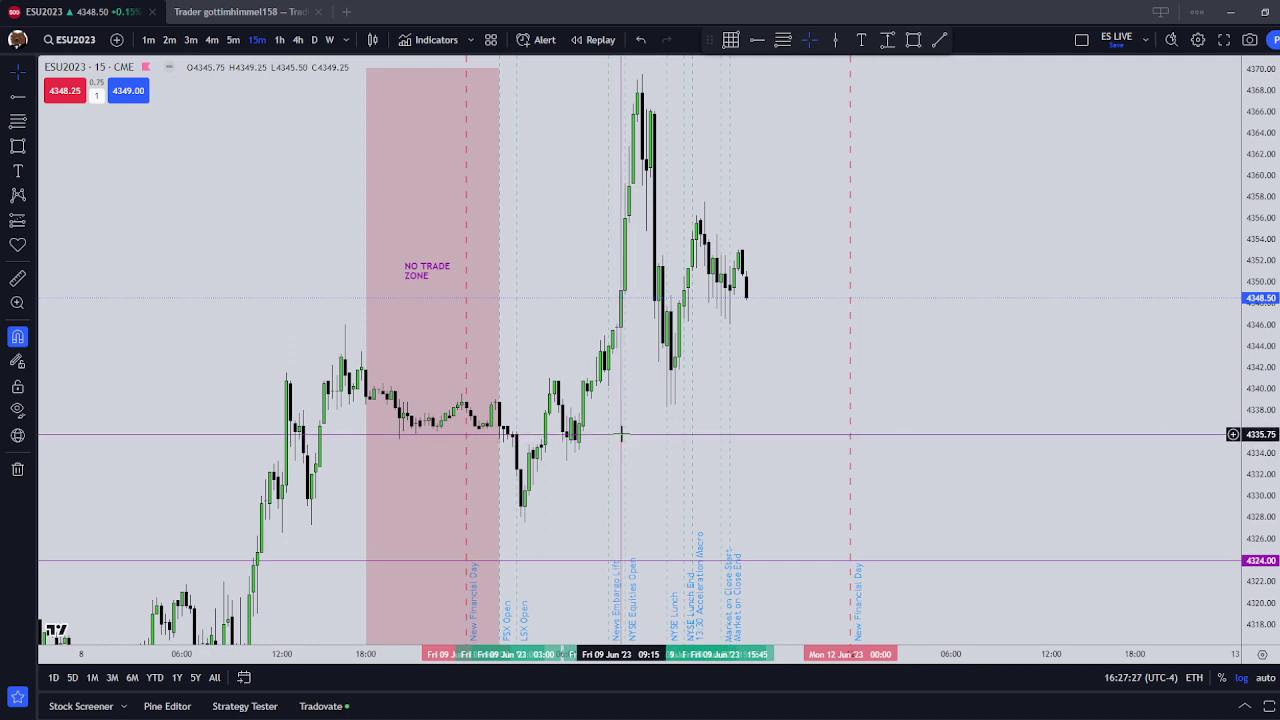
{"action": "left_click_drag", "start_coordinate": [657, 435], "coordinate": [619, 473]}
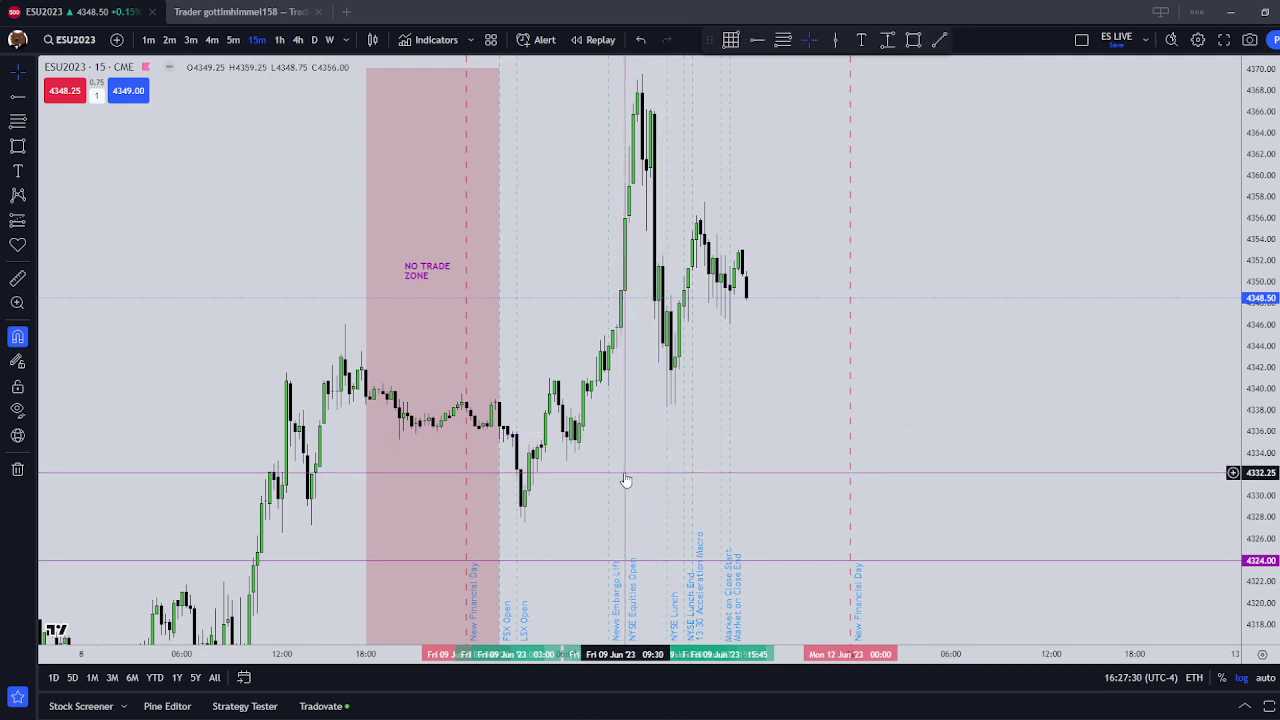
{"action": "left_click", "coordinate": [696, 470]}
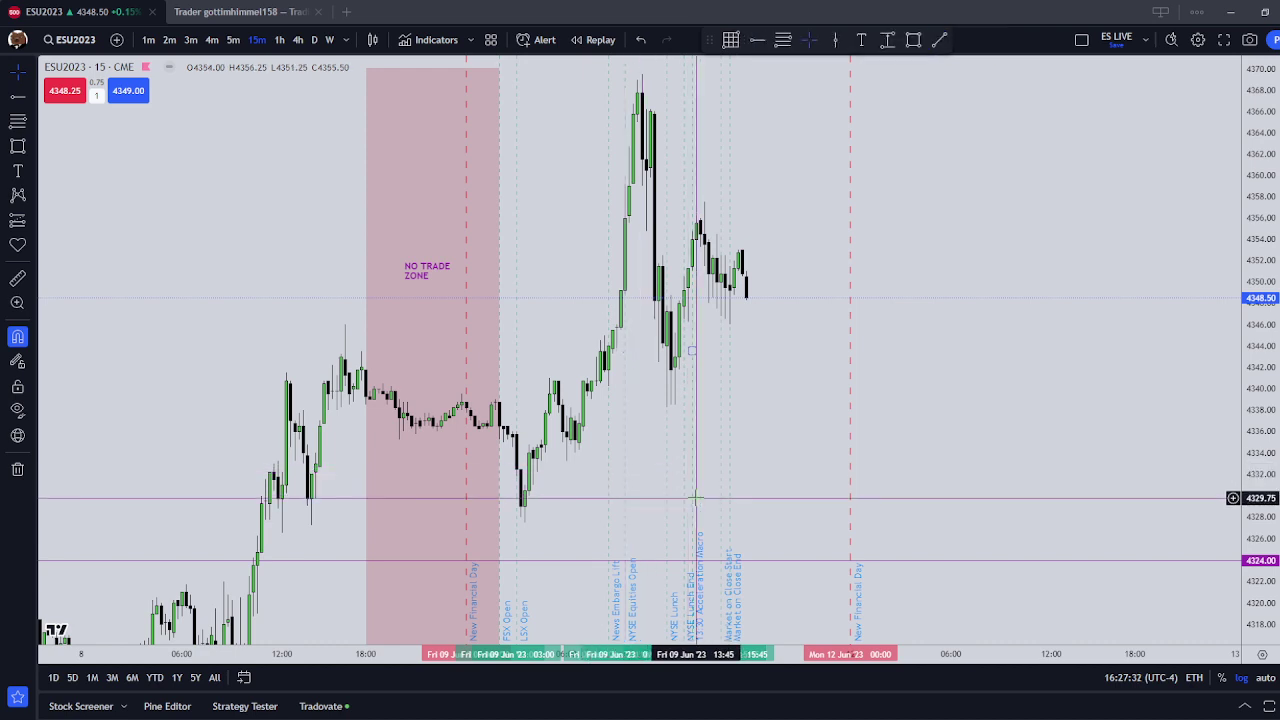
{"action": "left_click_drag", "start_coordinate": [696, 497], "coordinate": [598, 520]}
{"action": "scroll", "coordinate": [540, 470], "scroll_direction": "up", "scroll_amount": 2}
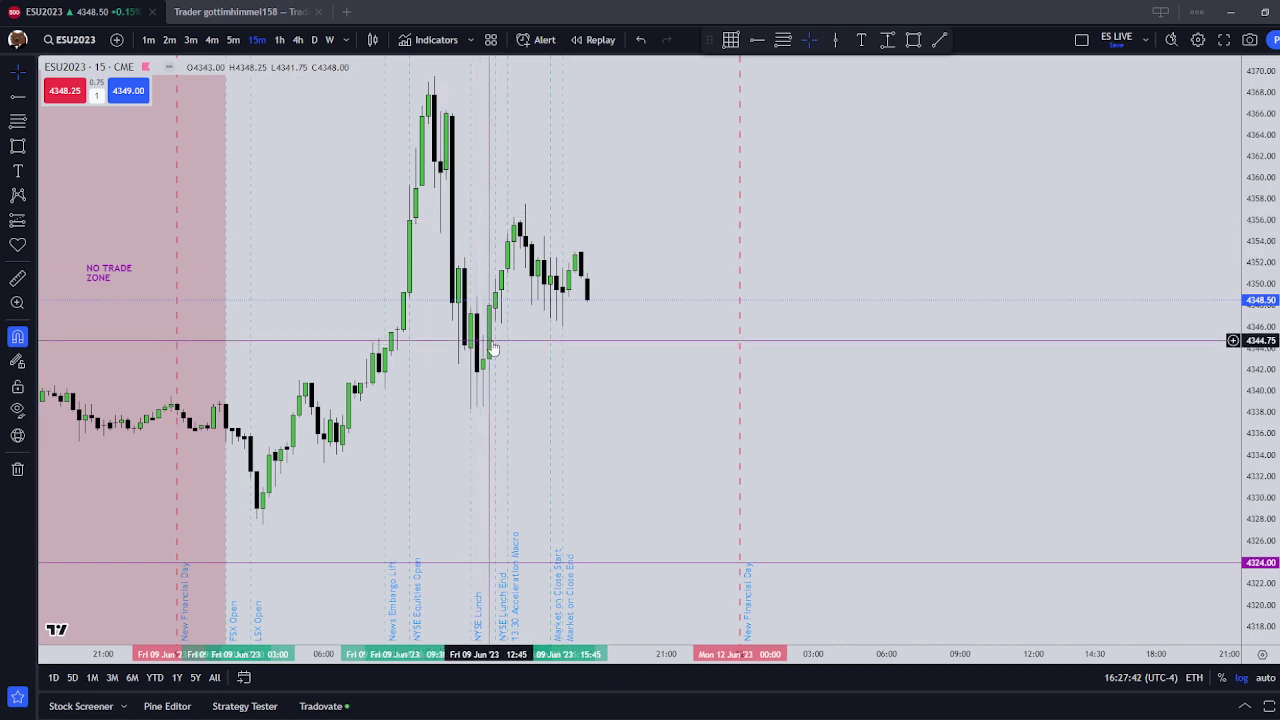
{"action": "scroll", "coordinate": [569, 371], "scroll_direction": "up", "scroll_amount": 2}
{"action": "left_click_drag", "start_coordinate": [563, 380], "coordinate": [823, 377]}
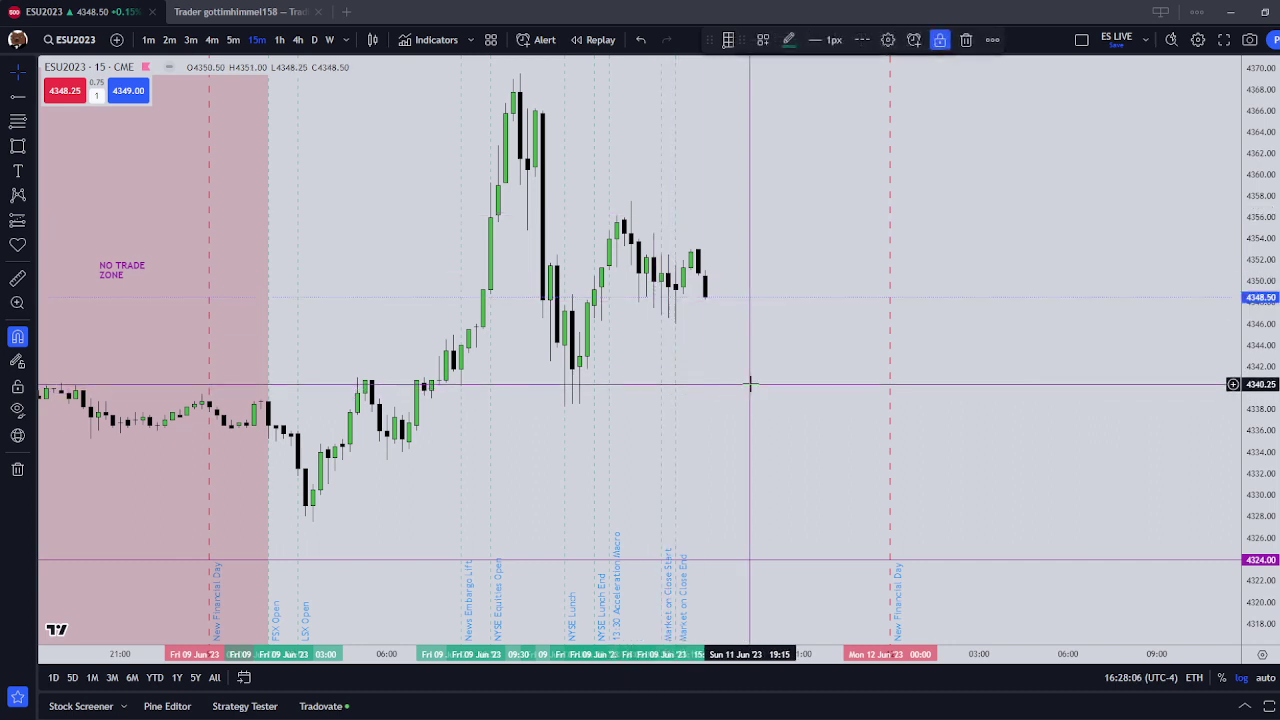
Examine the 15-minute candles around the market close on 9 June and compare them with the preceding session on 8 June.
{"action": "left_click", "coordinate": [698, 325]}
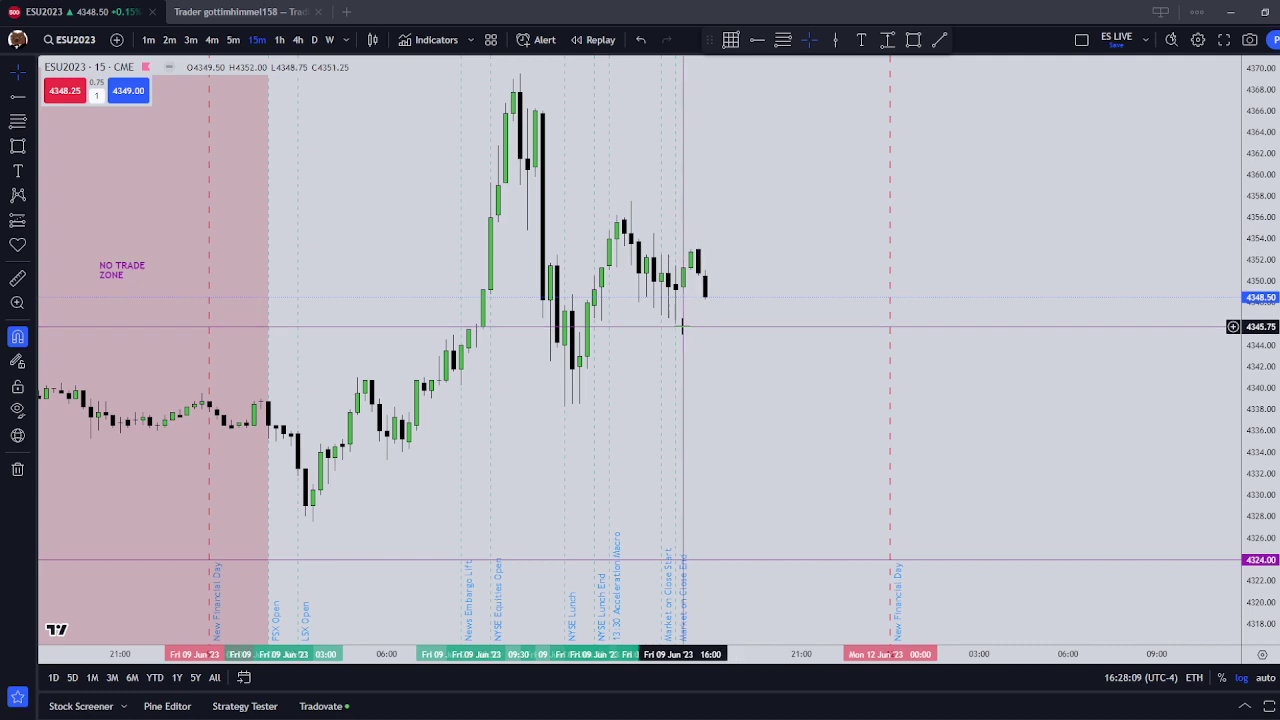
{"action": "scroll", "coordinate": [771, 346], "scroll_direction": "down", "scroll_amount": 3}
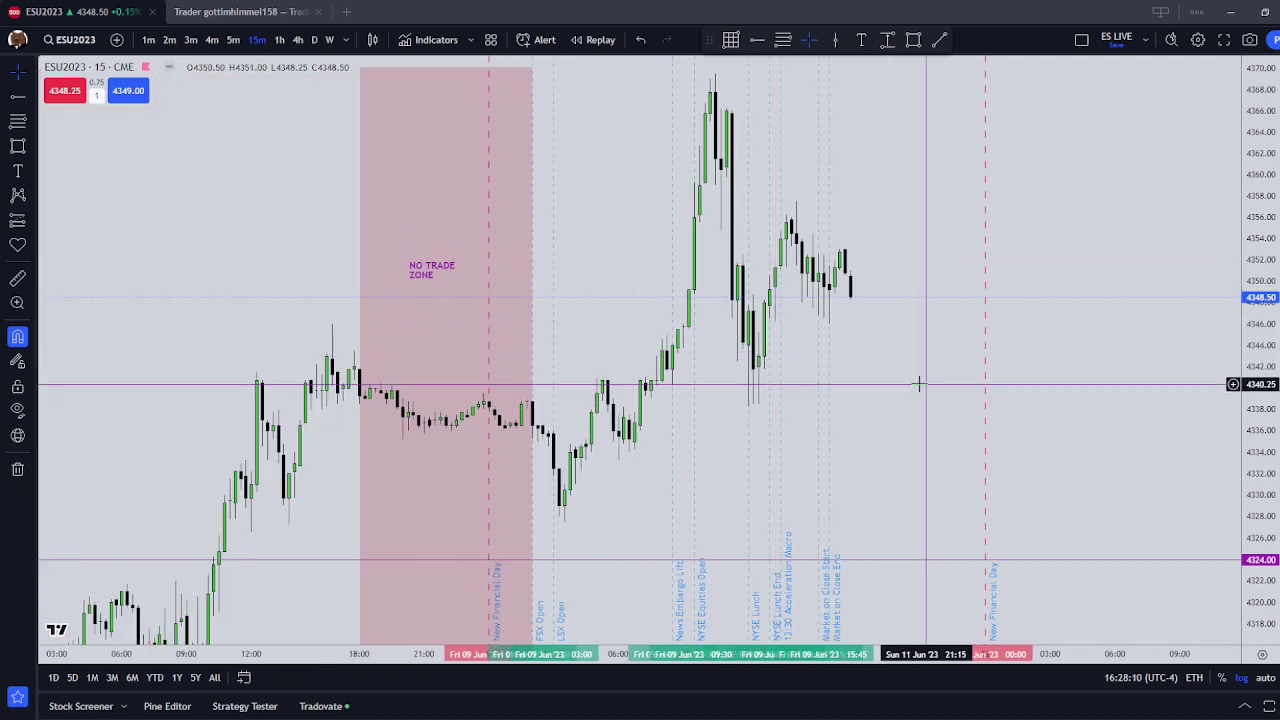
{"action": "left_click_drag", "start_coordinate": [920, 383], "coordinate": [720, 374]}
{"action": "scroll", "coordinate": [720, 374], "scroll_direction": "down", "scroll_amount": 3}
{"action": "left_click_drag", "start_coordinate": [512, 358], "coordinate": [460, 316]}
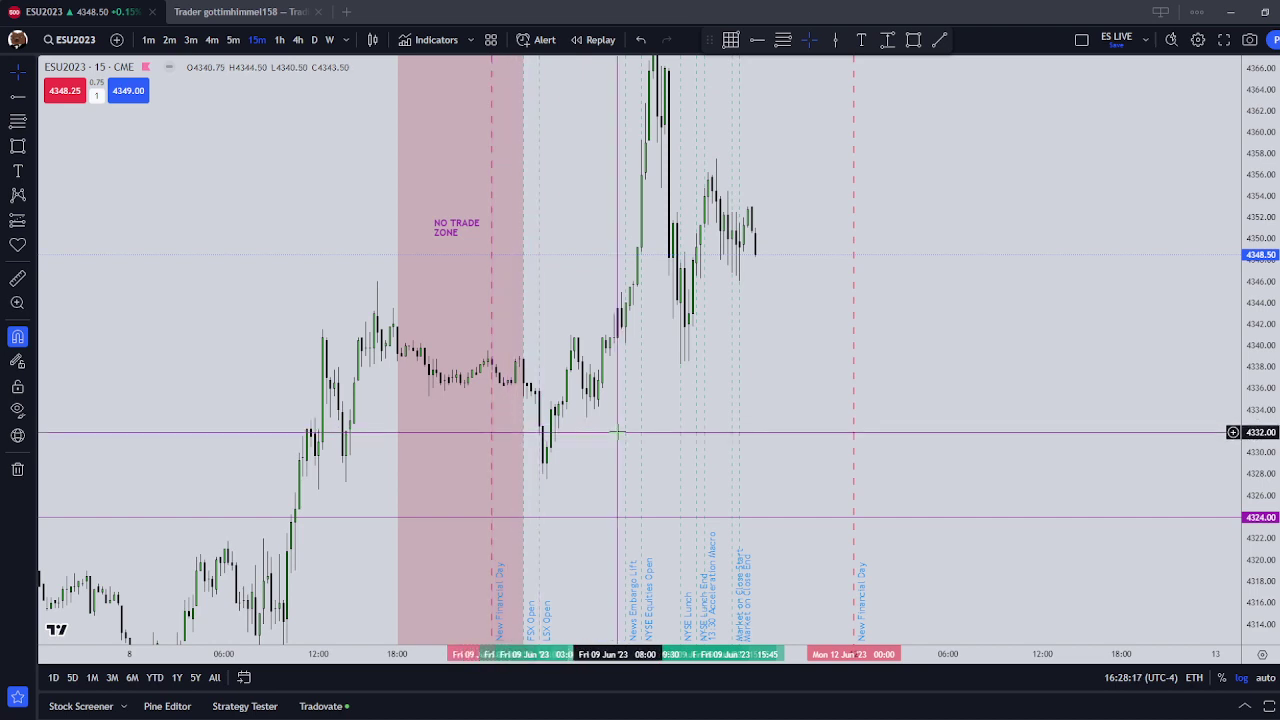
{"action": "left_click", "coordinate": [705, 428]}
{"action": "mouse_move", "coordinate": [725, 428]}
{"action": "left_mouse_down"}
{"action": "mouse_move", "coordinate": [742, 426]}
{"action": "mouse_move", "coordinate": [747, 399]}
{"action": "left_mouse_up"}
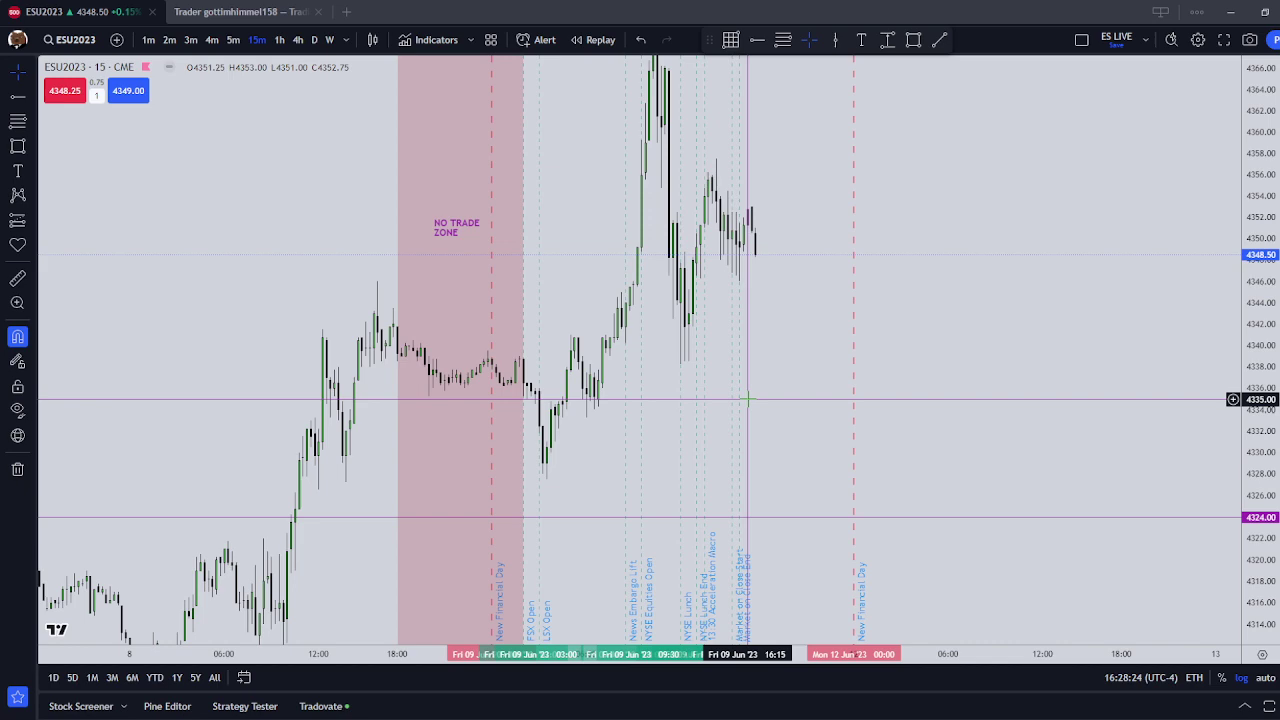
Review the full set of session markers from the no trade zone to the New Financial Day line on 12 June.
{"action": "scroll", "coordinate": [800, 340], "scroll_direction": "up", "scroll_amount": 2}
{"action": "left_click_drag", "start_coordinate": [943, 274], "coordinate": [1031, 401]}
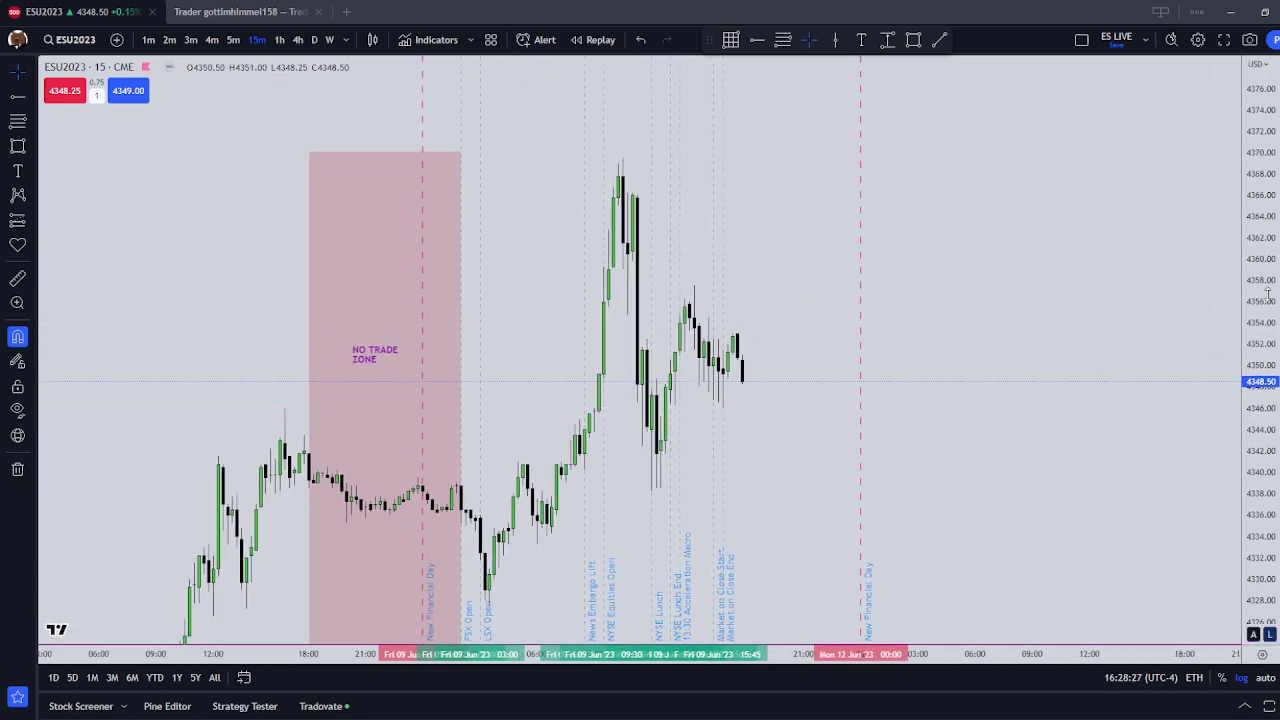
{"action": "mouse_move", "coordinate": [1268, 294]}
{"action": "left_mouse_down"}
{"action": "mouse_move", "coordinate": [1266, 420]}
{"action": "mouse_move", "coordinate": [1262, 303]}
{"action": "left_mouse_up"}
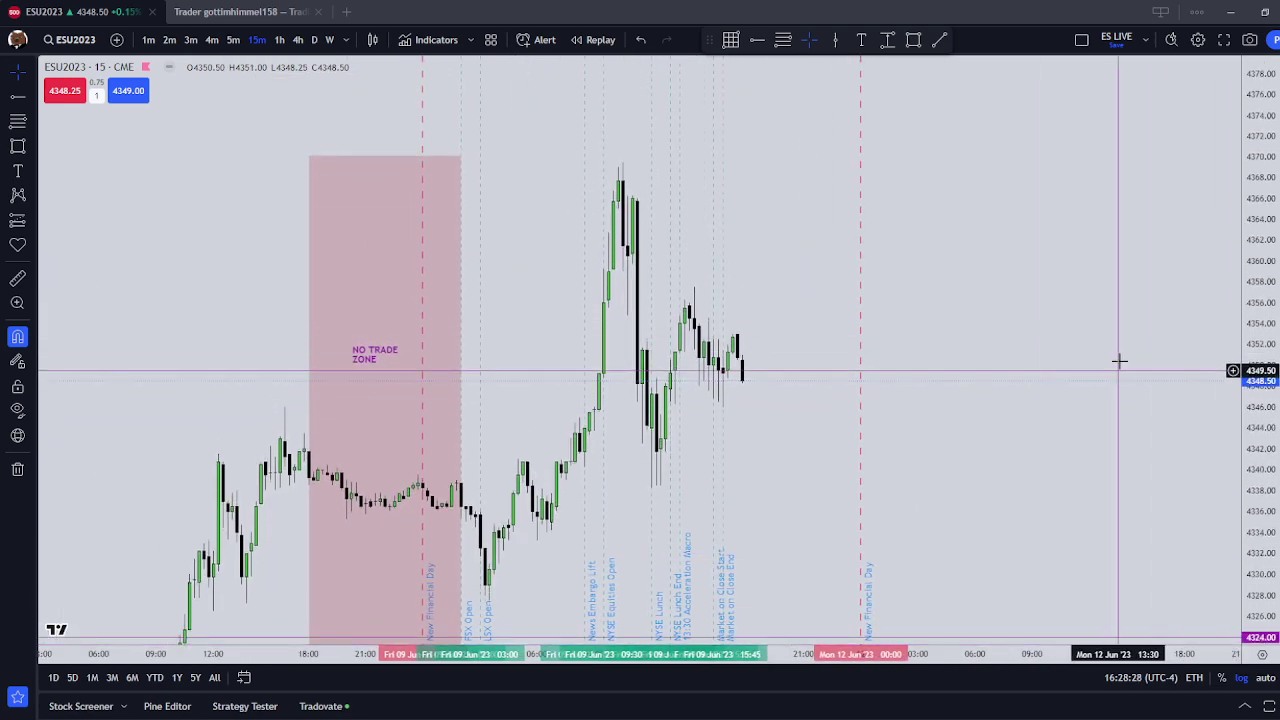
{"action": "scroll", "coordinate": [1119, 362], "scroll_direction": "down", "scroll_amount": 2}
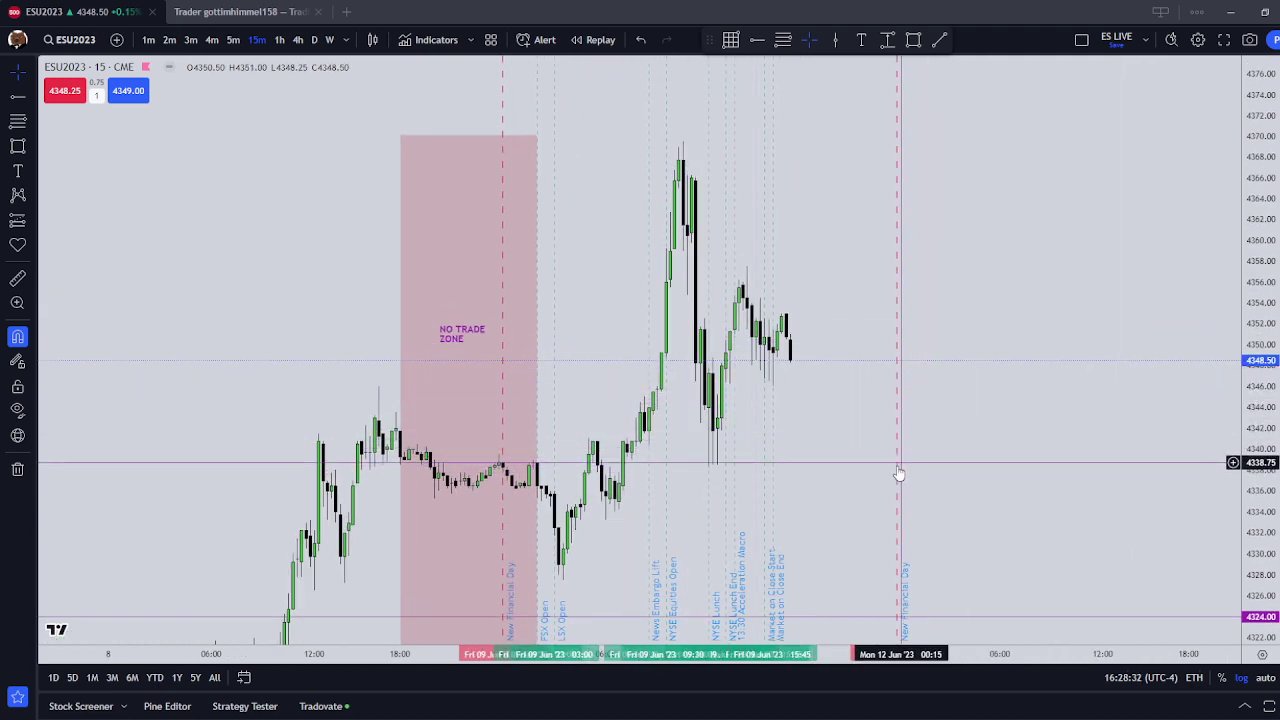
{"action": "scroll", "coordinate": [758, 173], "scroll_direction": "up", "scroll_amount": 1}
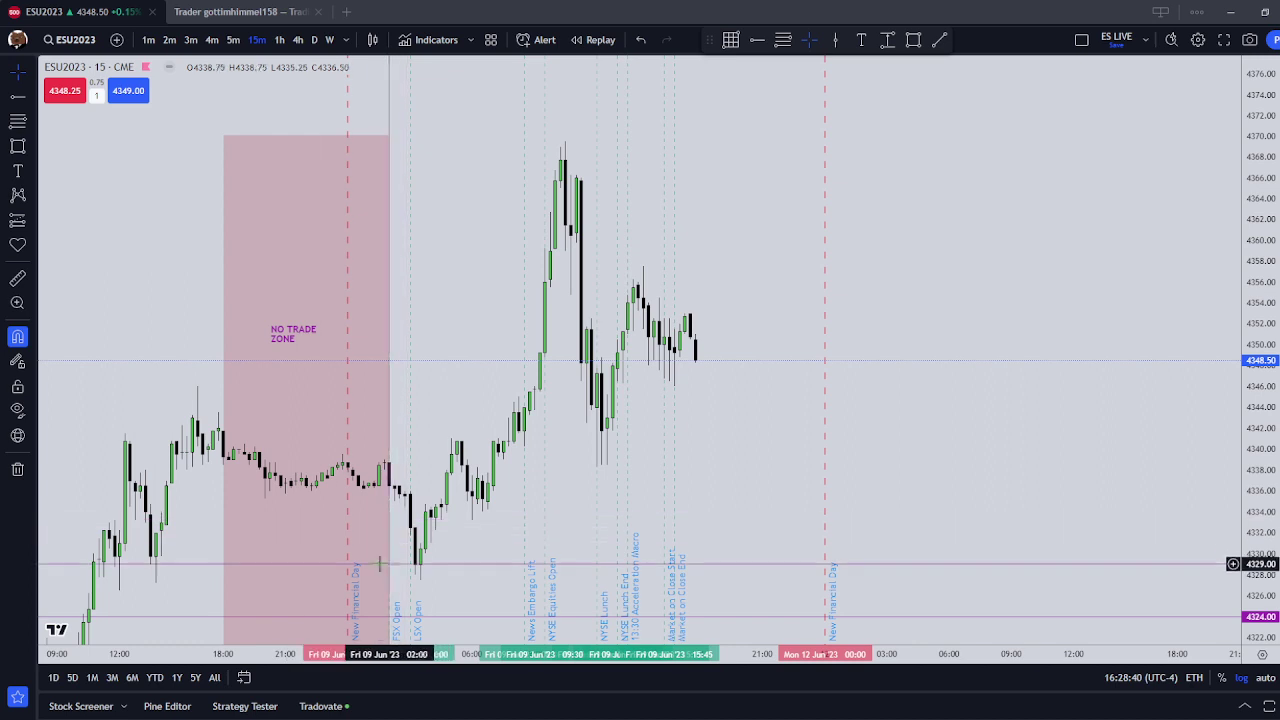
{"action": "left_click_drag", "start_coordinate": [216, 450], "coordinate": [226, 454]}
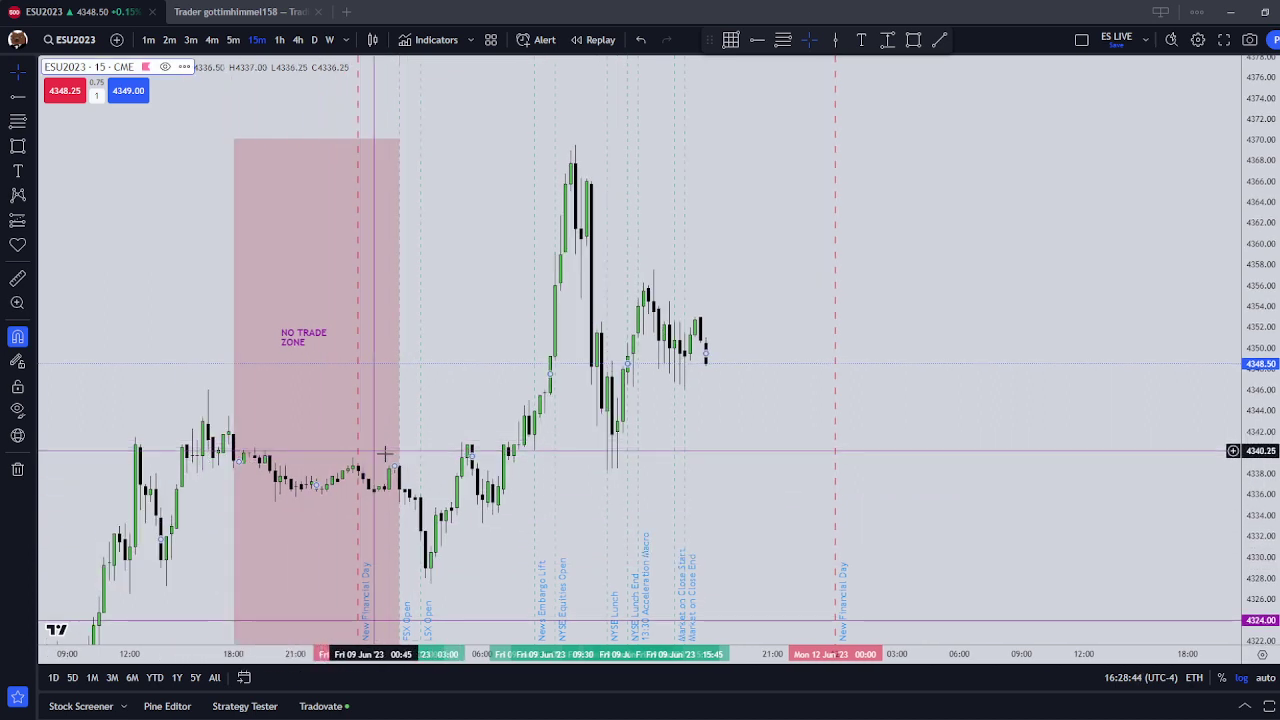
{"action": "left_click", "coordinate": [717, 514]}
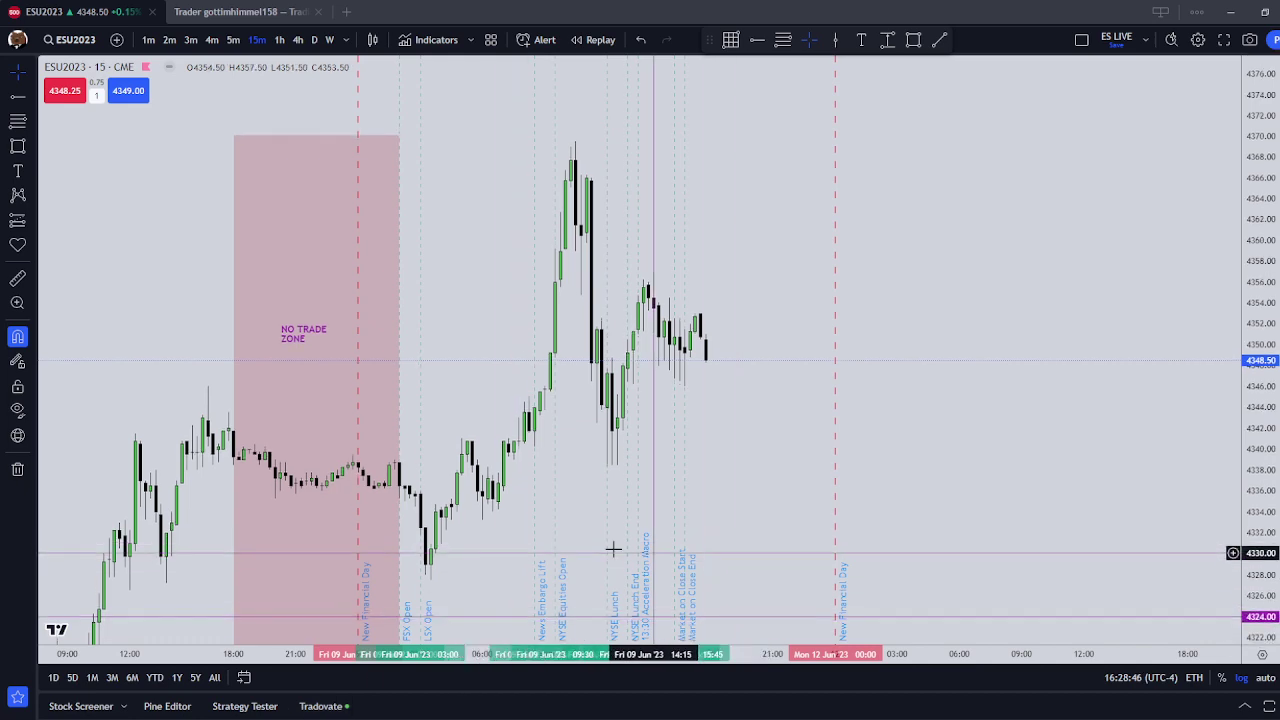
{"action": "left_click_drag", "start_coordinate": [734, 477], "coordinate": [854, 420]}
{"action": "scroll", "coordinate": [846, 420], "scroll_direction": "up", "scroll_amount": 1}
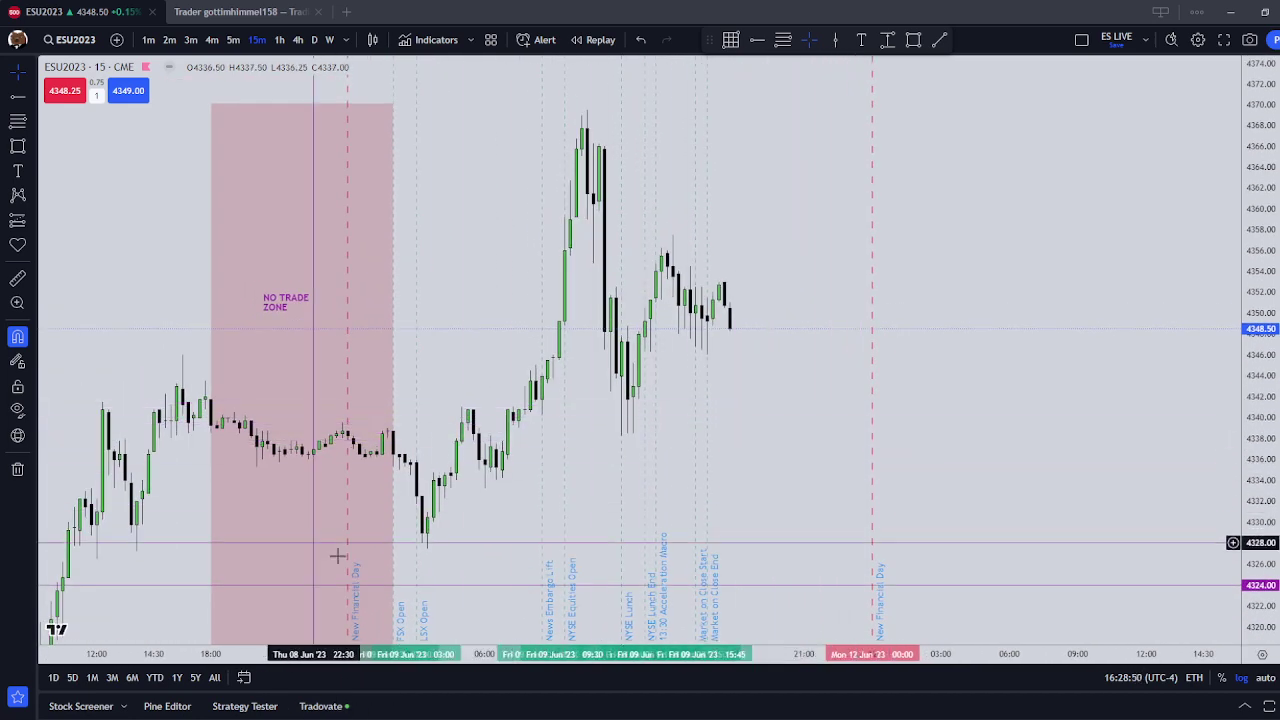